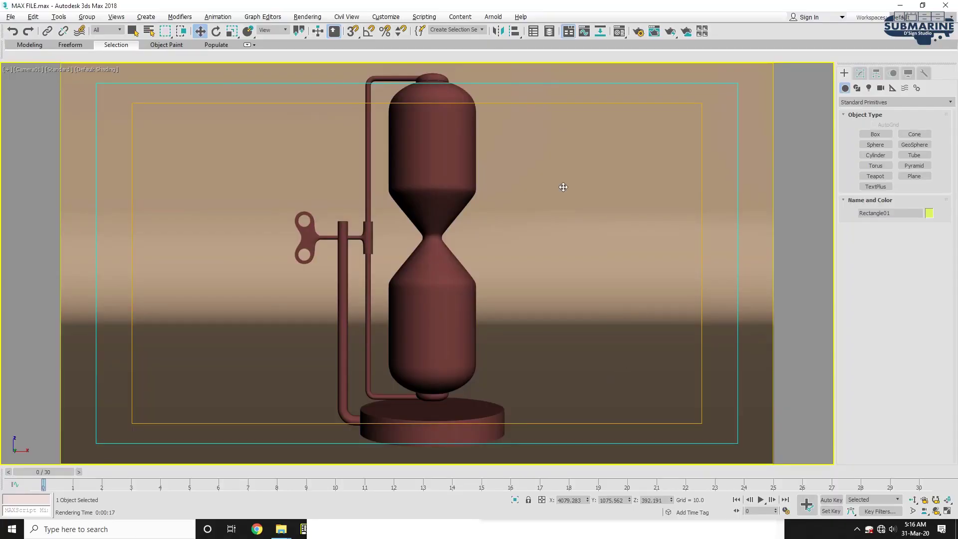
# - Open the Compact Material Editor from the Rendering menu
pyautogui.click(307, 17)
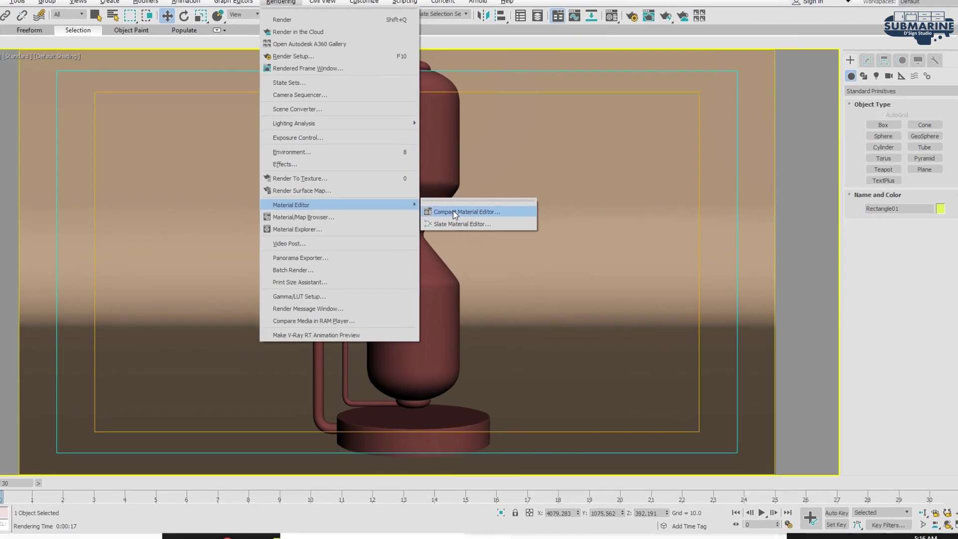
pyautogui.click(465, 212)
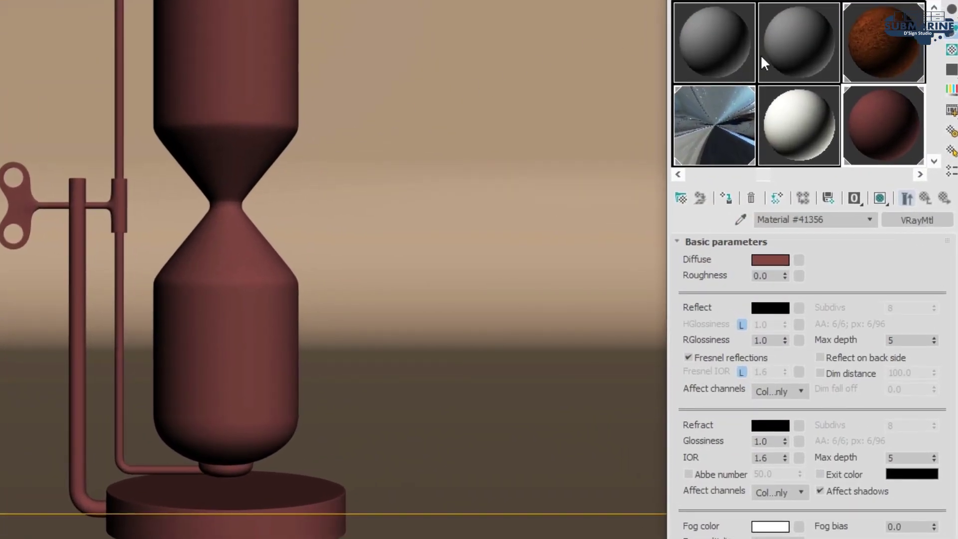
# - Rename an unused VRayMtl slot to PERFECT ARCHITECTURAL GLASS and place its enlarged preview beside the hourglass
pyautogui.click(720, 46)
pyautogui.click(842, 219)
pyautogui.write('PERFECT ARCHITEC')
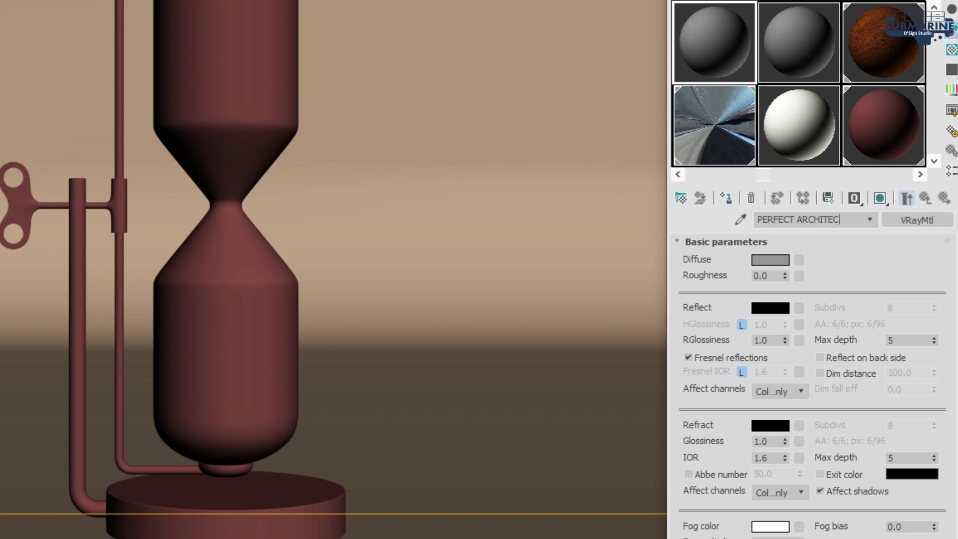
pyautogui.write('RAL GLASS')
pyautogui.press('Return')
pyautogui.doubleClick(724, 36)
pyautogui.moveTo(632, 209); pyautogui.dragTo(592, 178)
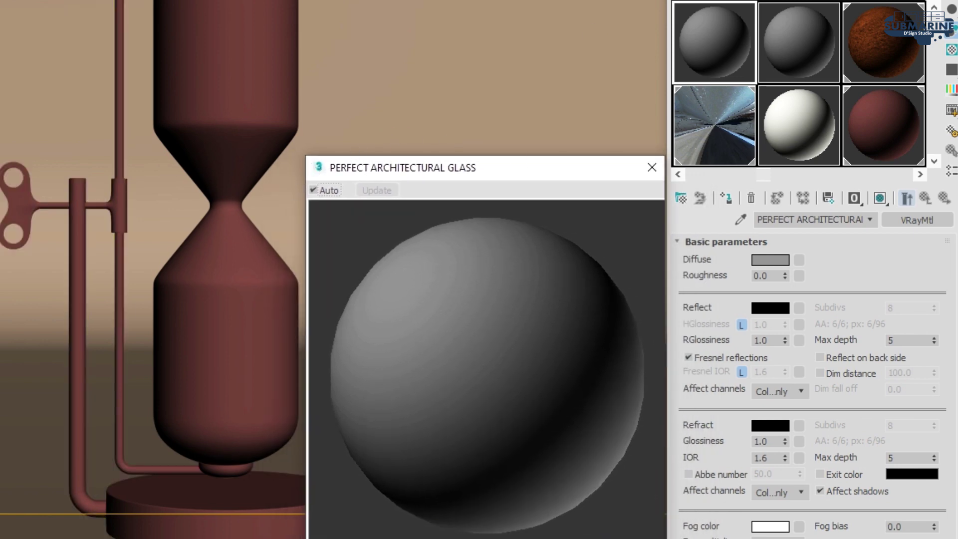
# - Set the glass diffuse colour to RGB 239, 248, 233 and enable the checker preview background
pyautogui.click(770, 260)
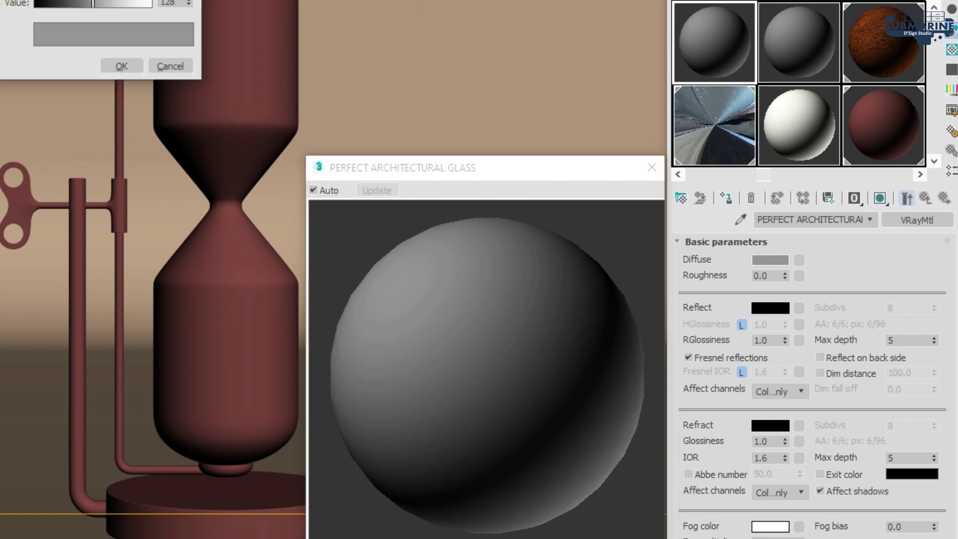
pyautogui.moveTo(469, 1); pyautogui.dragTo(473, 0)
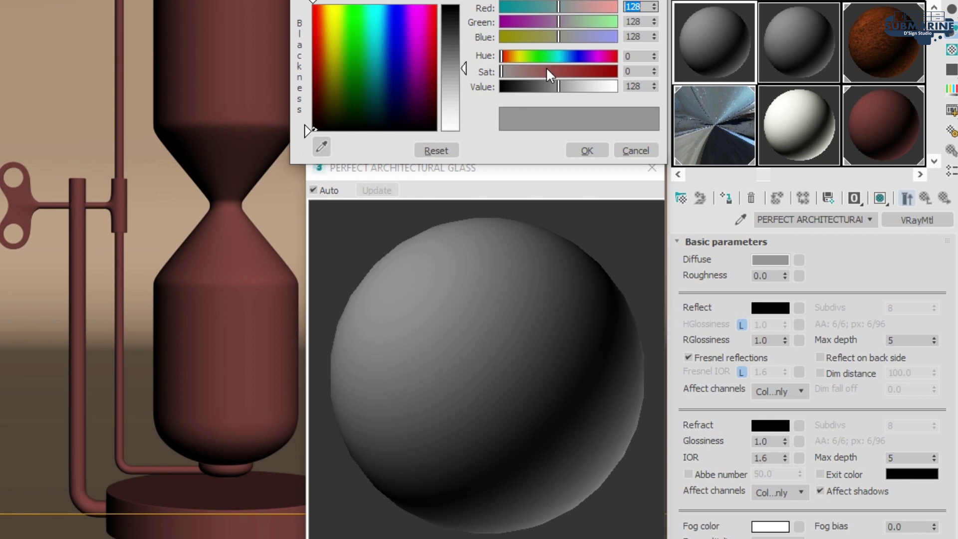
pyautogui.write('239')
pyautogui.press('Tab')
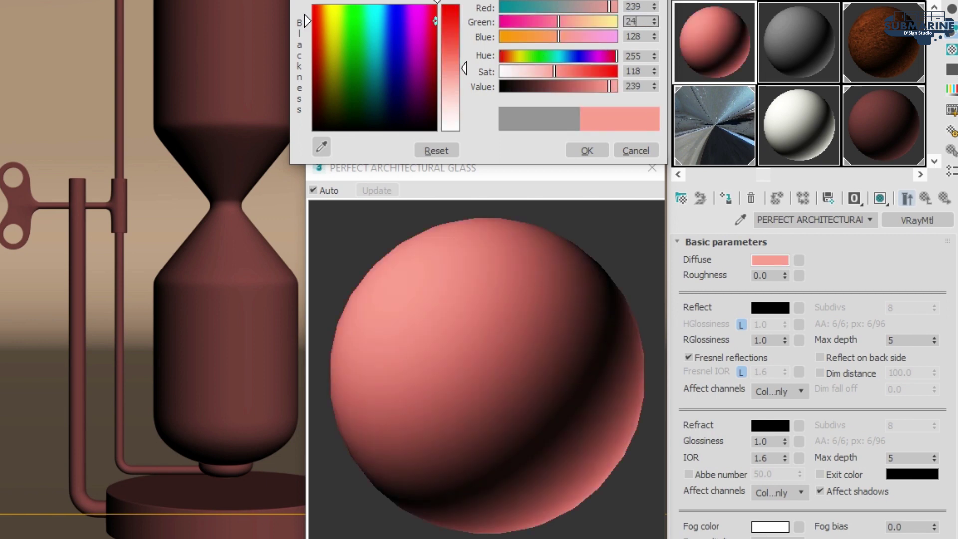
pyautogui.write('8')
pyautogui.press('Tab')
pyautogui.write('233')
pyautogui.press('Return')
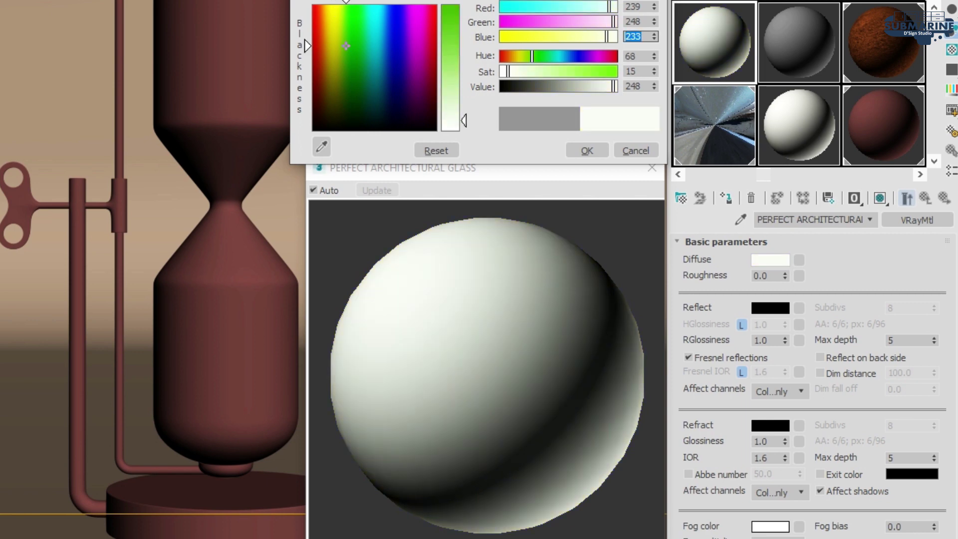
pyautogui.click(585, 150)
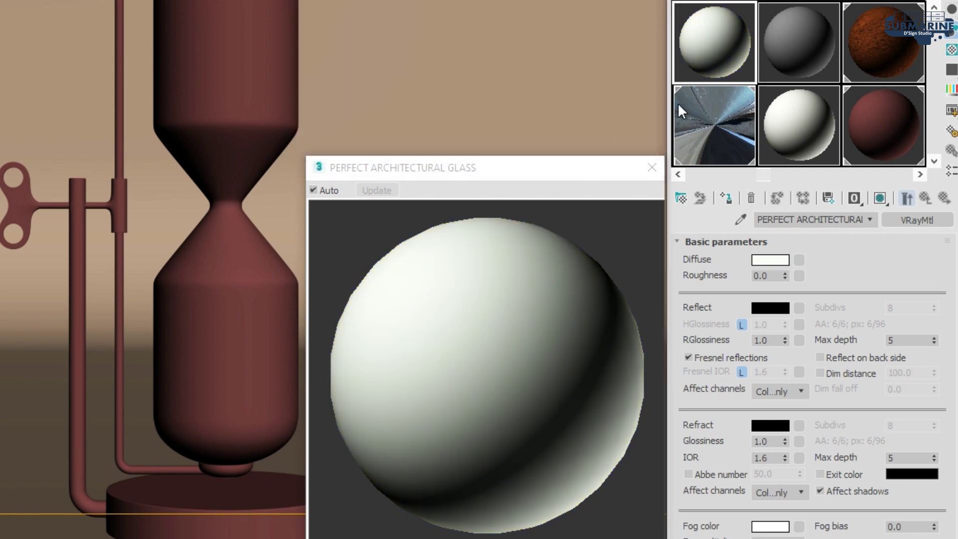
pyautogui.click(952, 50)
# - Assign the glass material to the hourglass body and set its Reflect colour to RGB 40, 40, 40
pyautogui.click(228, 35)
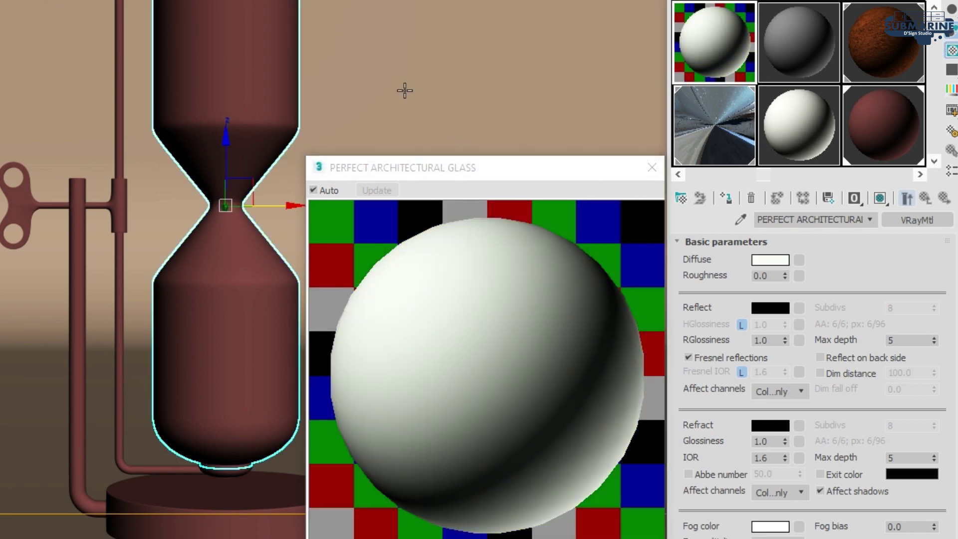
pyautogui.click(728, 199)
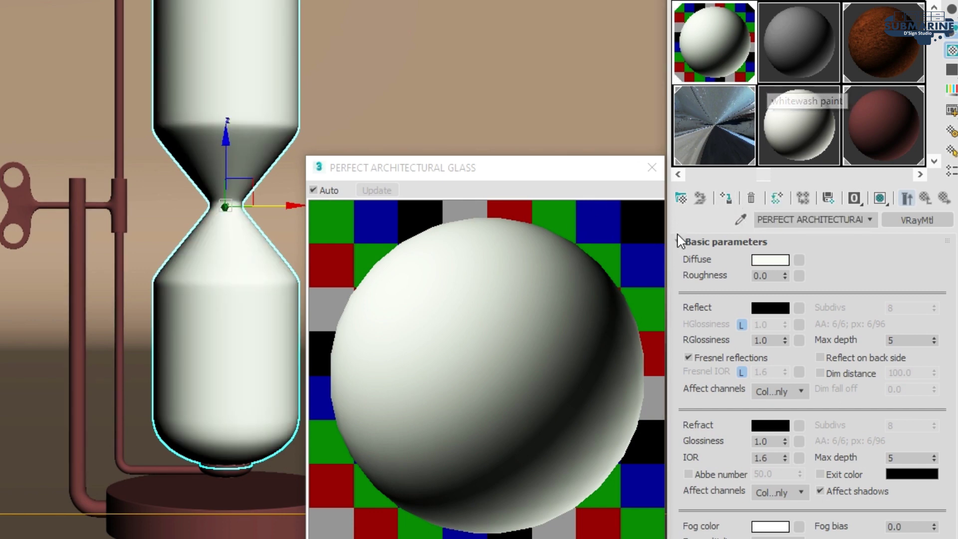
pyautogui.click(770, 307)
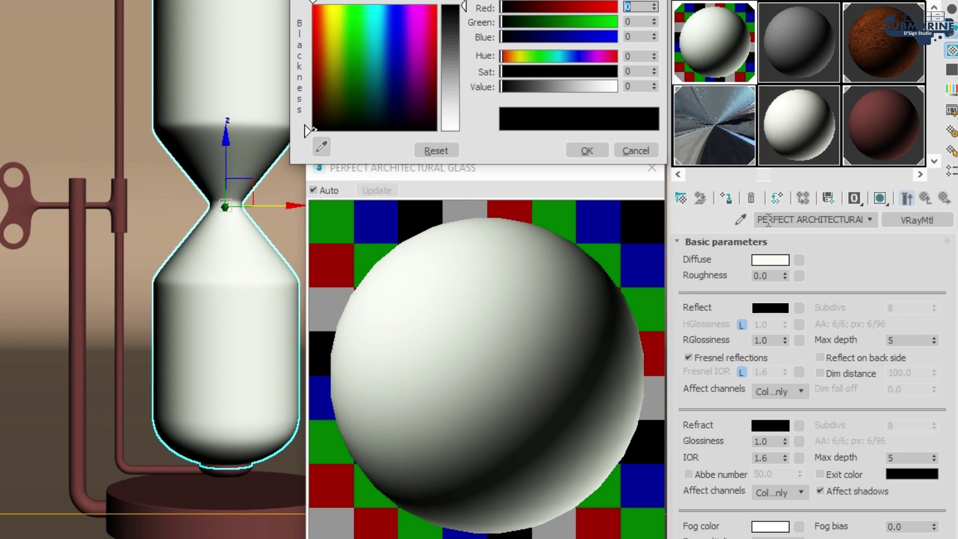
pyautogui.write('40')
pyautogui.press('Tab')
pyautogui.write('40')
pyautogui.press('Tab')
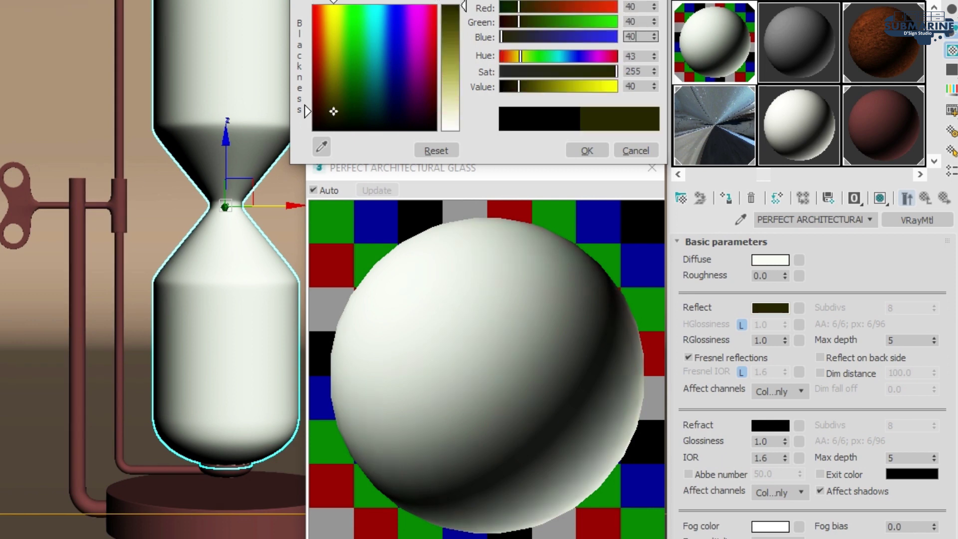
pyautogui.write('40')
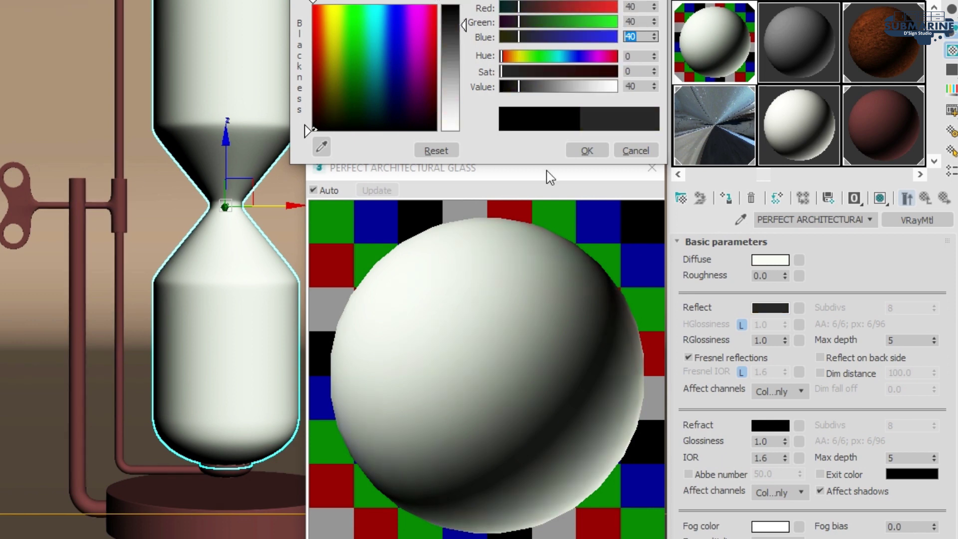
pyautogui.click(579, 150)
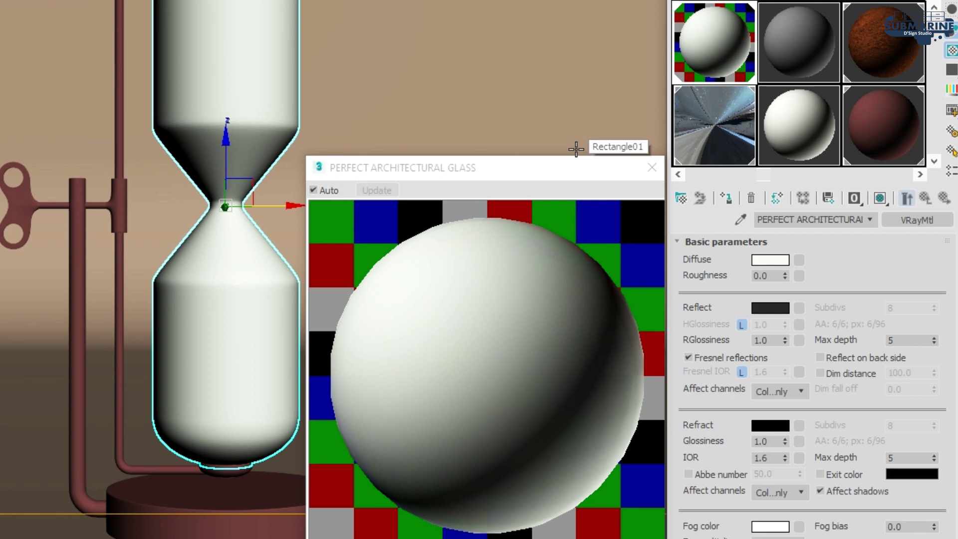
pyautogui.click(799, 314)
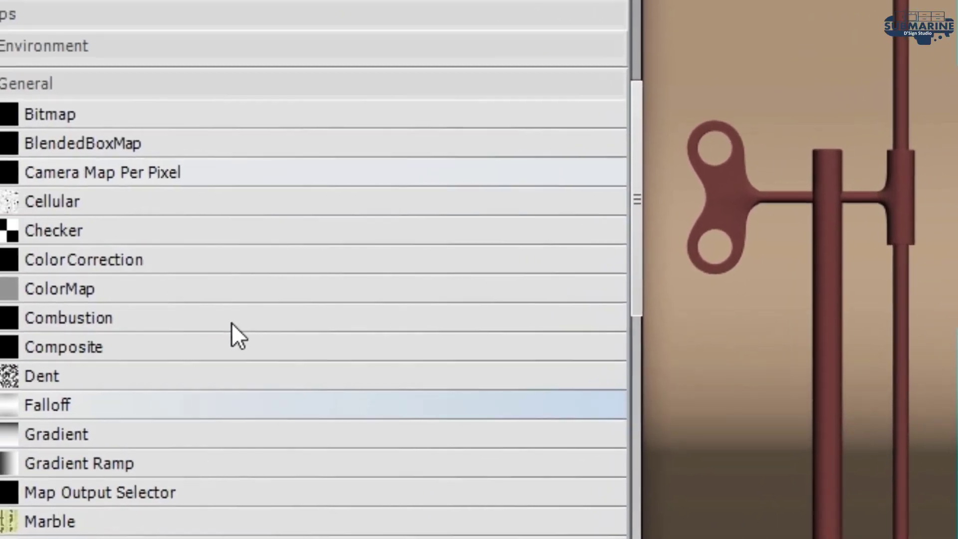
# - Add a Falloff map to the reflection with front colour 13, 13, 13
pyautogui.scroll(-1, 229, 335)
pyautogui.scroll(-2, 39, 364)
pyautogui.scroll(-1, 98, 317)
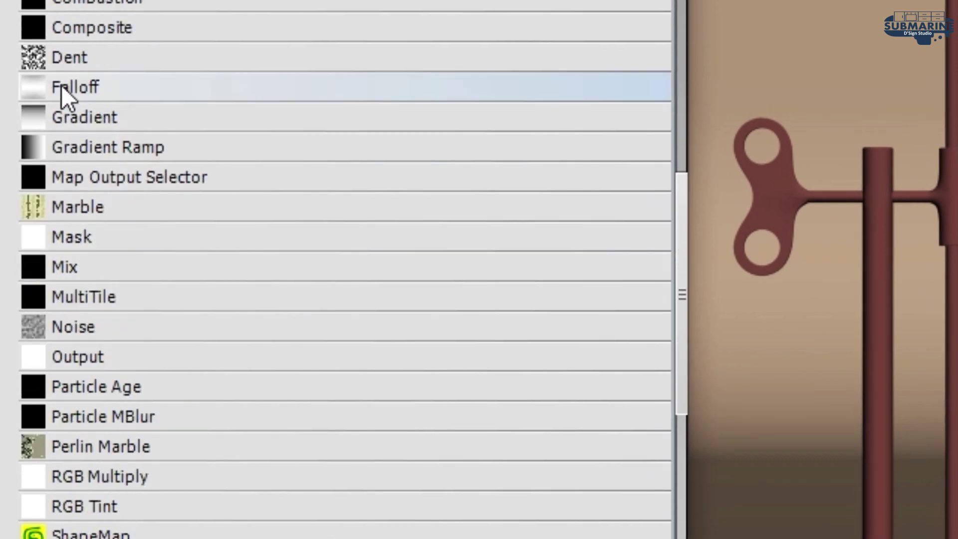
pyautogui.doubleClick(112, 87)
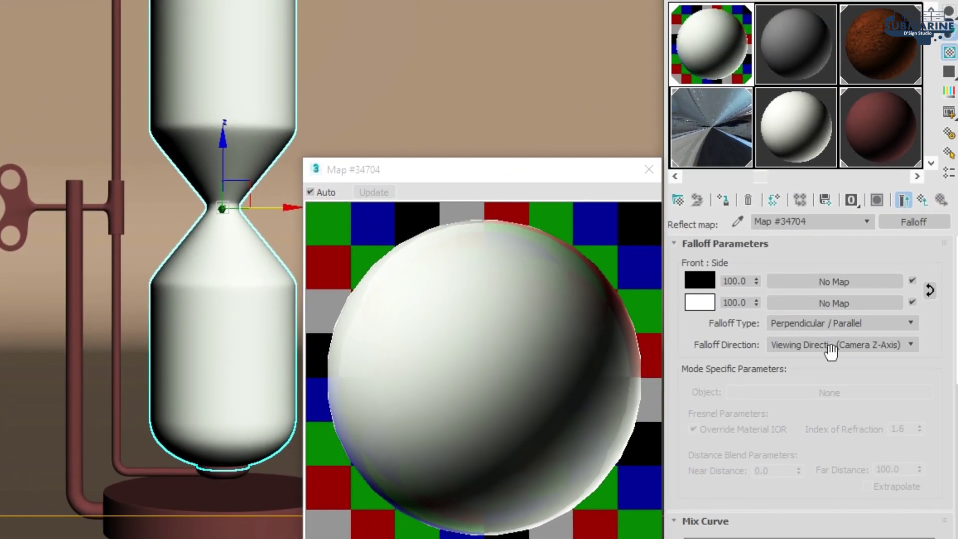
pyautogui.click(702, 281)
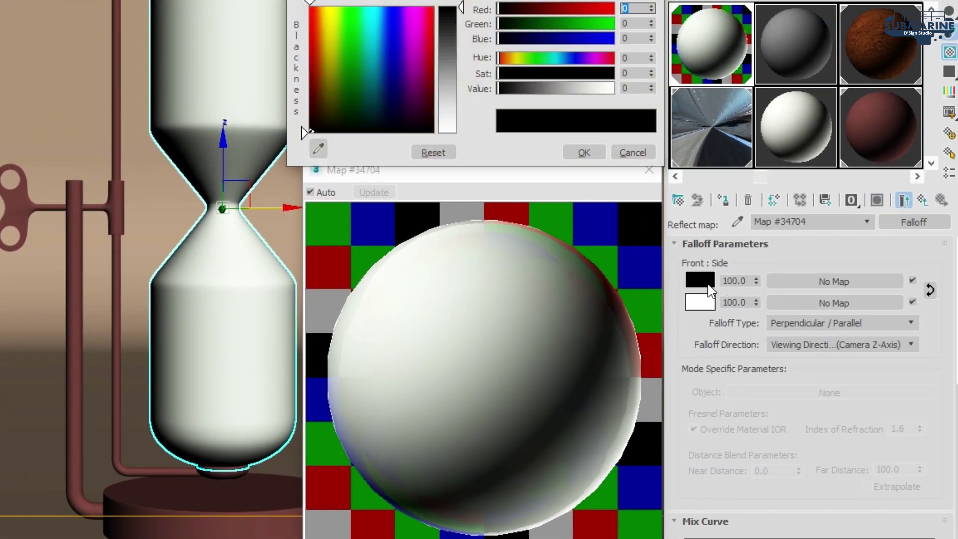
pyautogui.write('13')
pyautogui.press('Tab')
pyautogui.write('13')
pyautogui.press('Tab')
pyautogui.write('13')
pyautogui.press('Return')
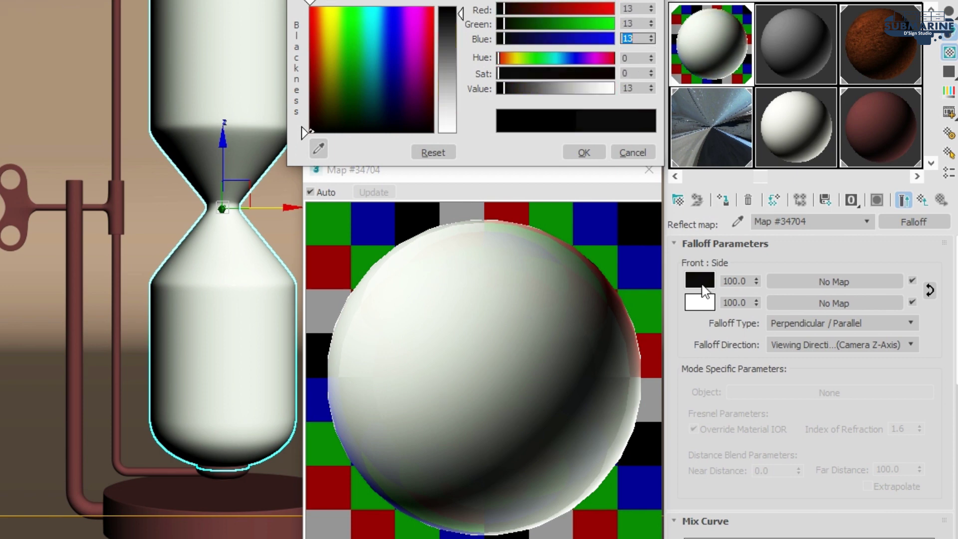
pyautogui.click(600, 155)
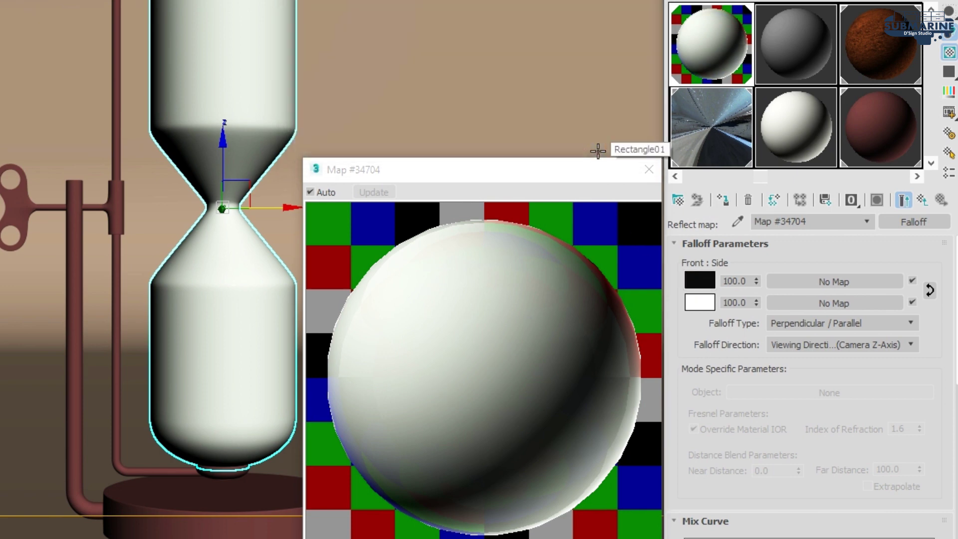
# - Set the Falloff side colour to light grey 228, 228, 228
pyautogui.click(707, 302)
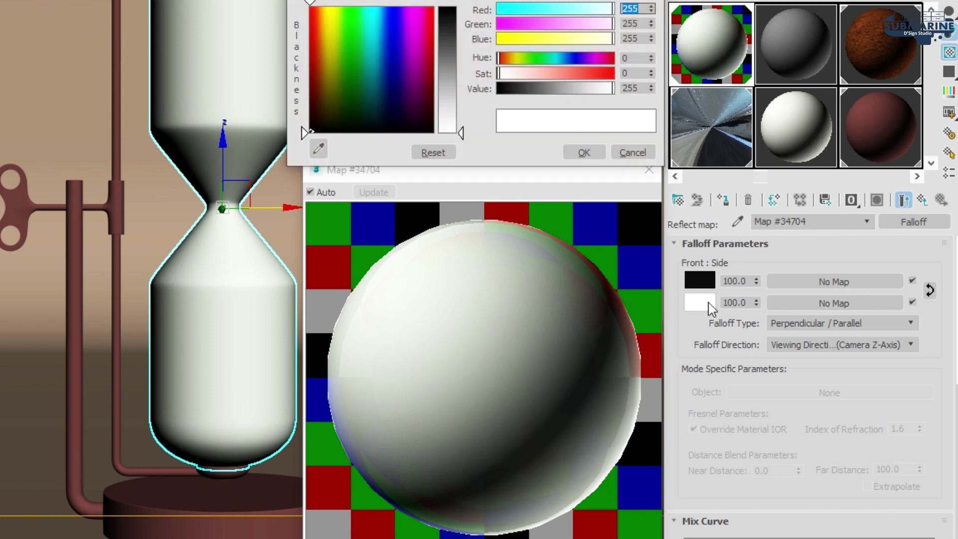
pyautogui.press('Tab')
pyautogui.write('228')
pyautogui.press('Tab')
pyautogui.write('8')
pyautogui.press('Return')
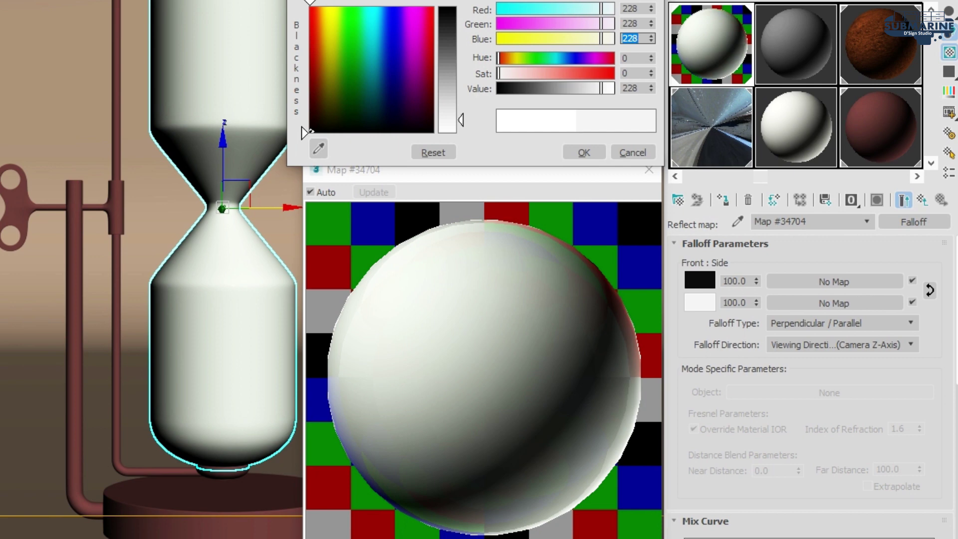
pyautogui.click(585, 156)
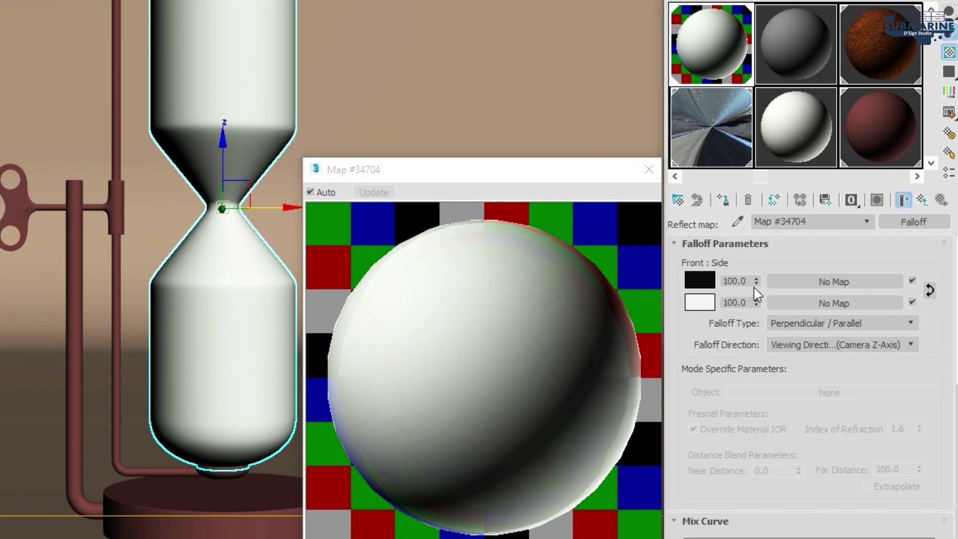
# - Convert the mix curve's start point to Bezier Corner and bend both curve ends
pyautogui.moveTo(857, 396); pyautogui.dragTo(845, 268)
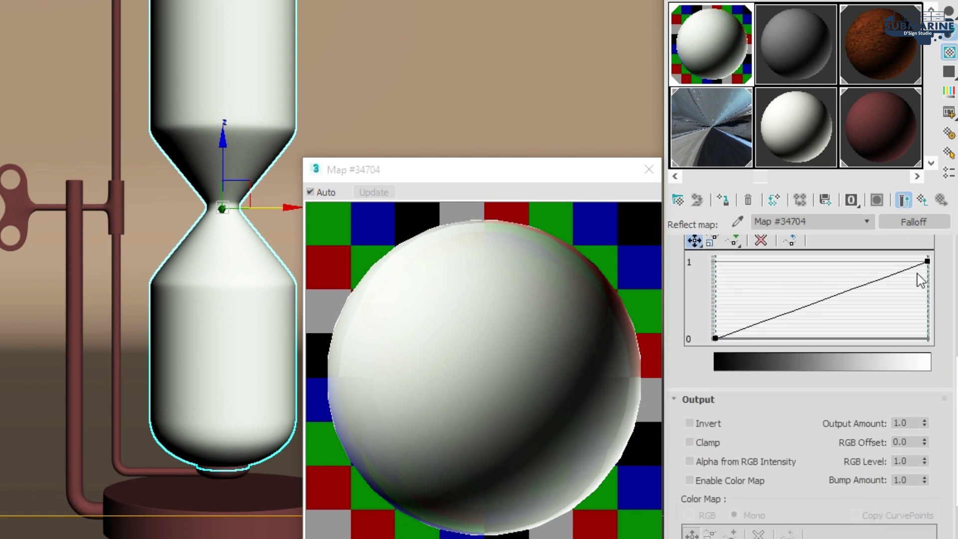
pyautogui.click(927, 262)
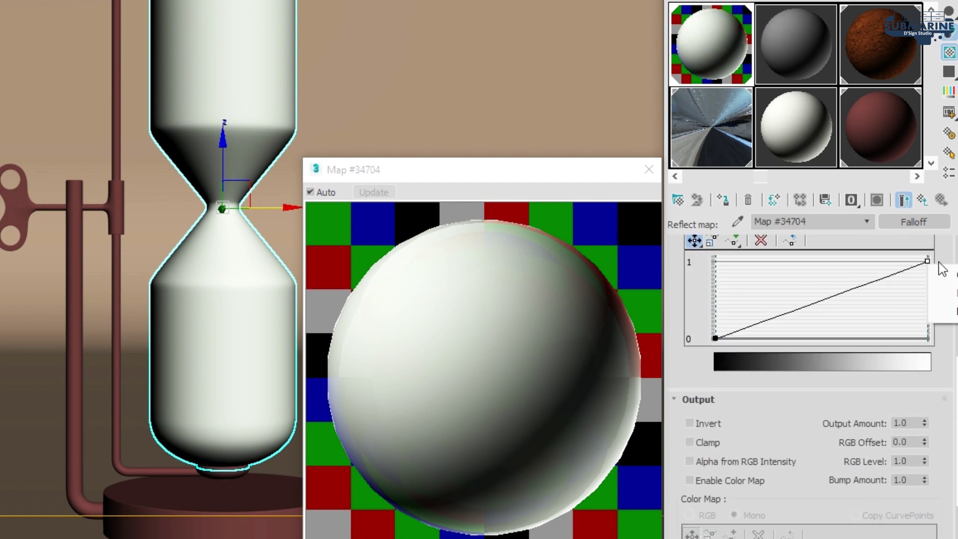
pyautogui.moveTo(876, 281); pyautogui.dragTo(765, 275)
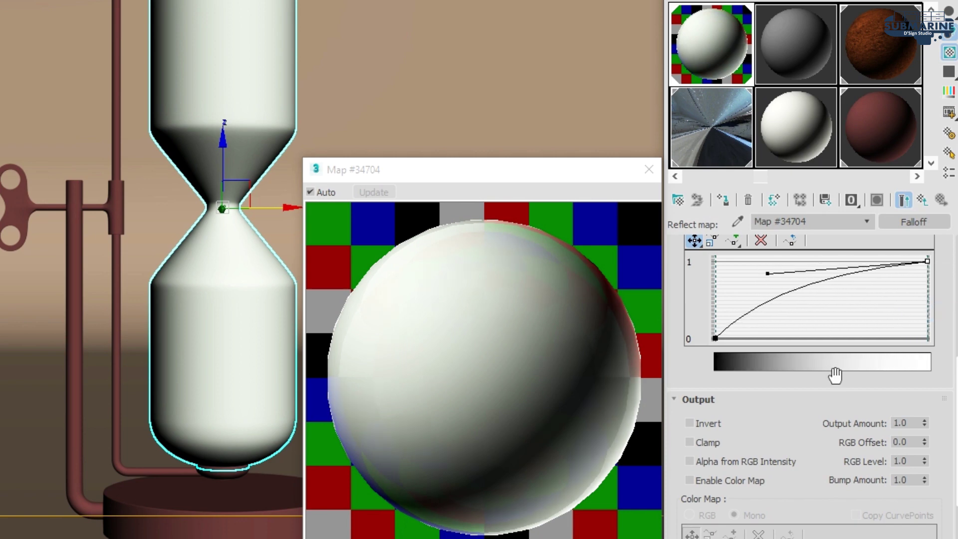
pyautogui.click(717, 338)
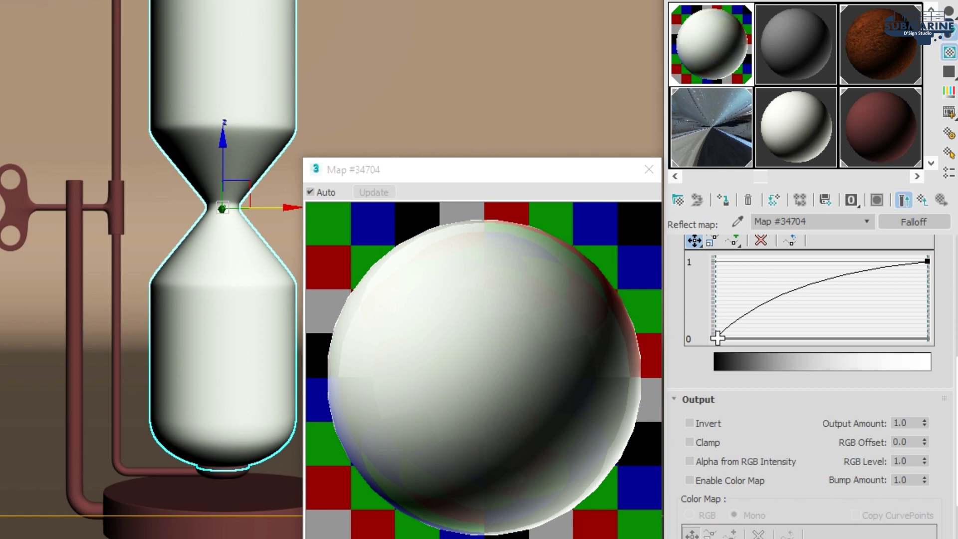
pyautogui.rightClick(715, 339)
pyautogui.click(767, 389)
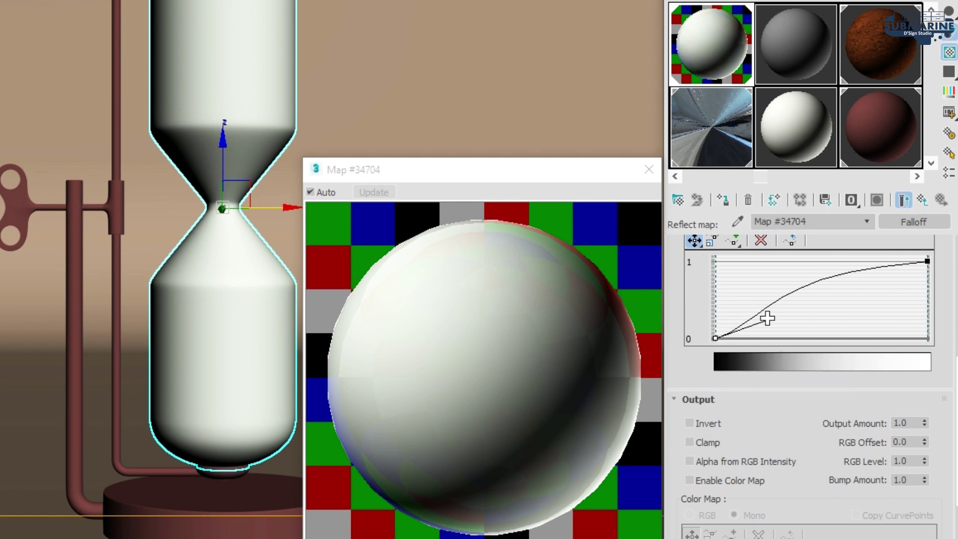
pyautogui.moveTo(767, 318); pyautogui.dragTo(768, 328)
# - Refine both mix-curve handles into a smooth S-curve and return to the glass material
pyautogui.click(927, 261)
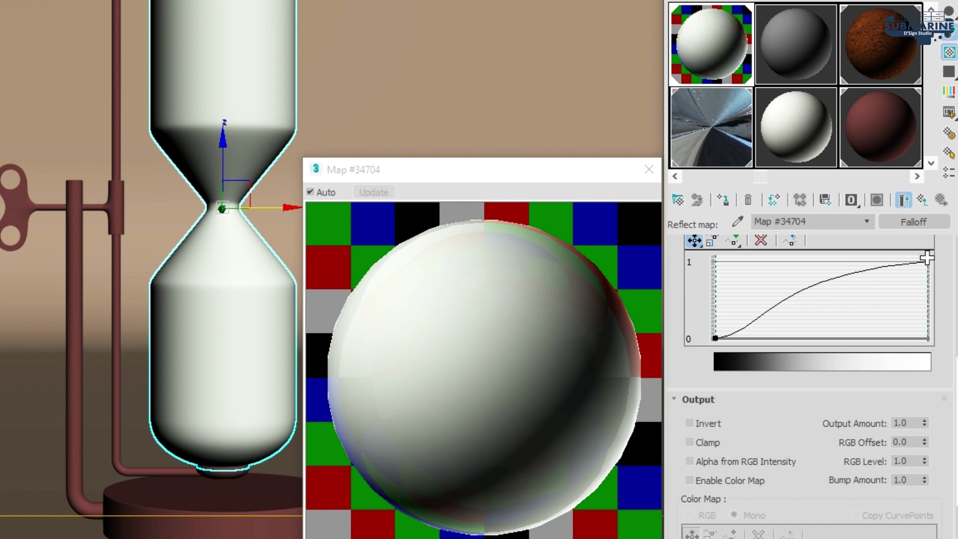
pyautogui.moveTo(768, 274); pyautogui.dragTo(748, 271)
pyautogui.click(715, 338)
pyautogui.moveTo(719, 336)
pyautogui.mouseDown()
pyautogui.moveTo(777, 336)
pyautogui.moveTo(762, 326)
pyautogui.mouseUp()
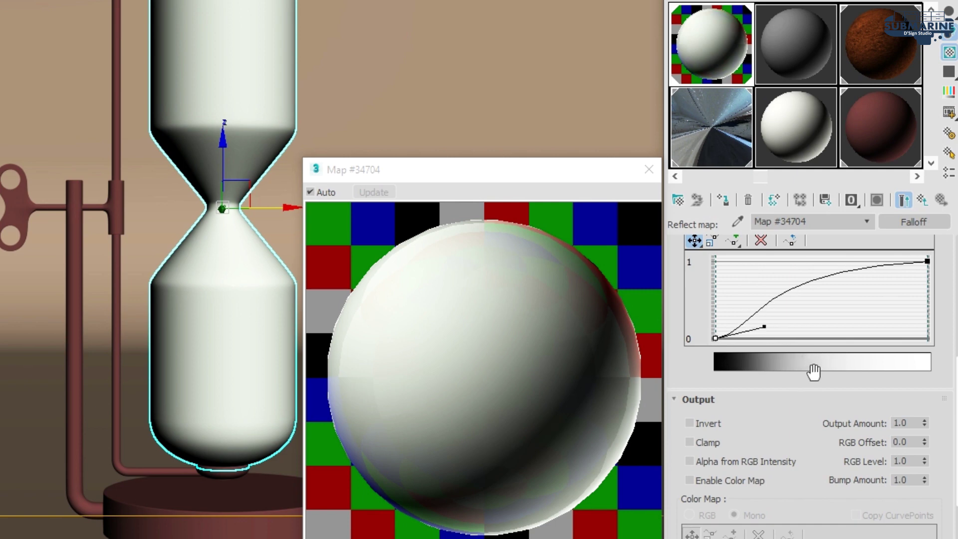
pyautogui.click(924, 201)
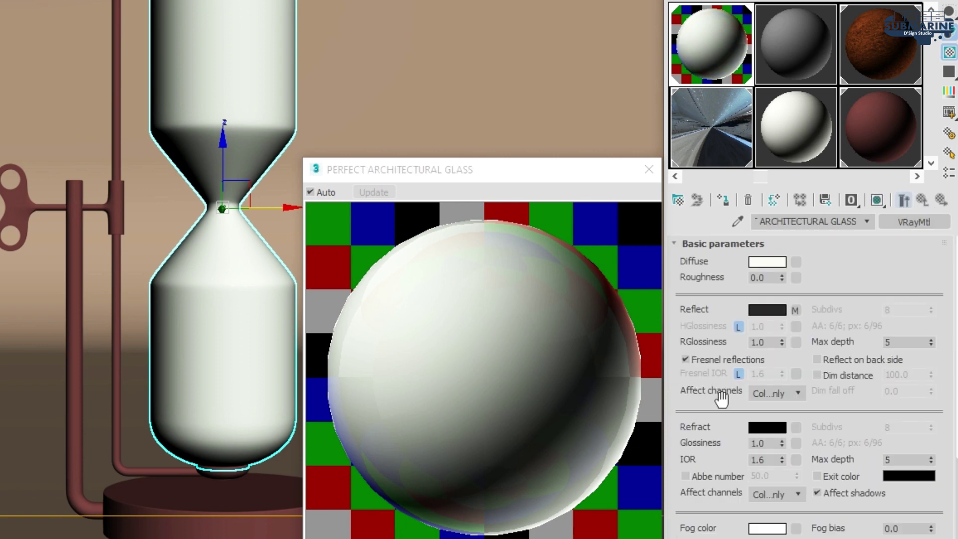
# - Turn off Fresnel reflections and set the refraction colour to 243, 243, 243
pyautogui.click(702, 363)
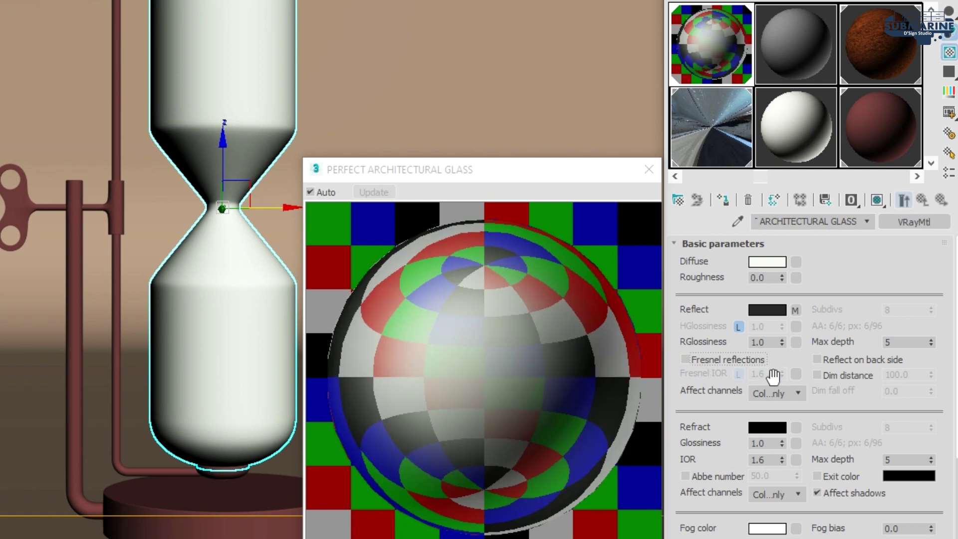
pyautogui.moveTo(819, 404); pyautogui.dragTo(818, 241)
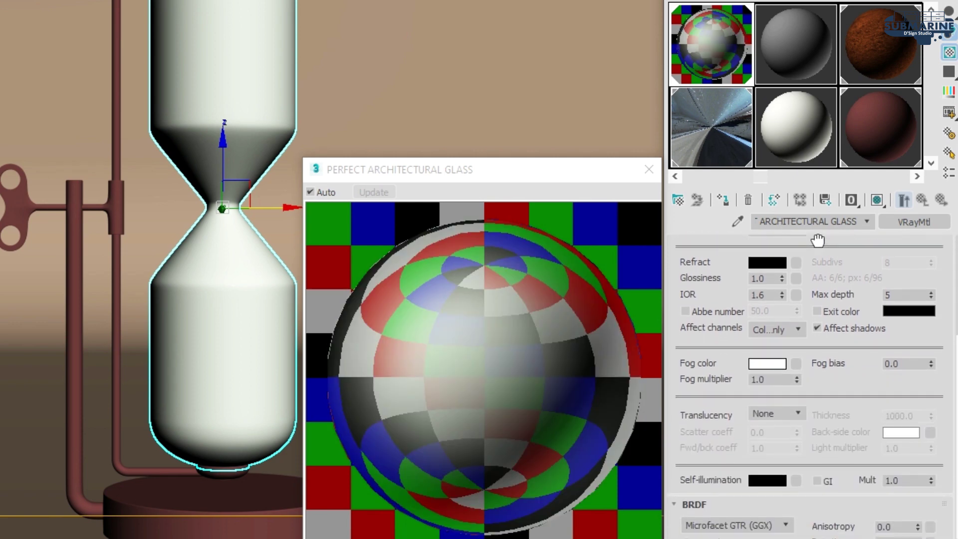
pyautogui.click(771, 263)
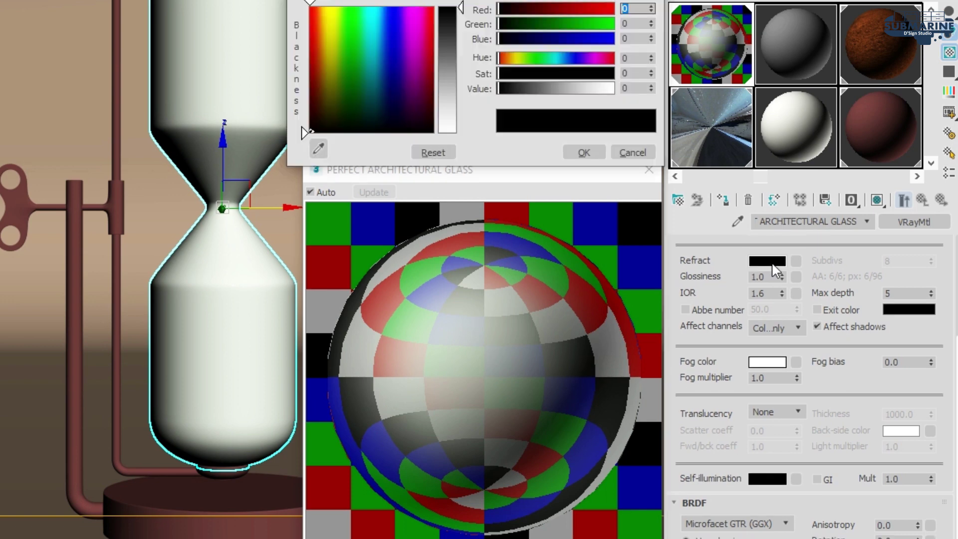
pyautogui.write('243')
pyautogui.press('Tab')
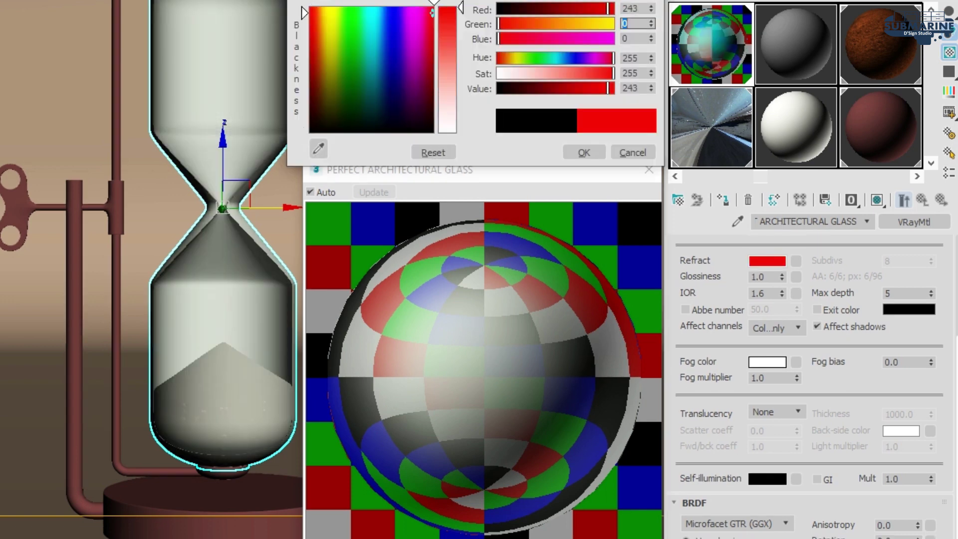
pyautogui.write('243')
pyautogui.press('Tab')
pyautogui.write('24')
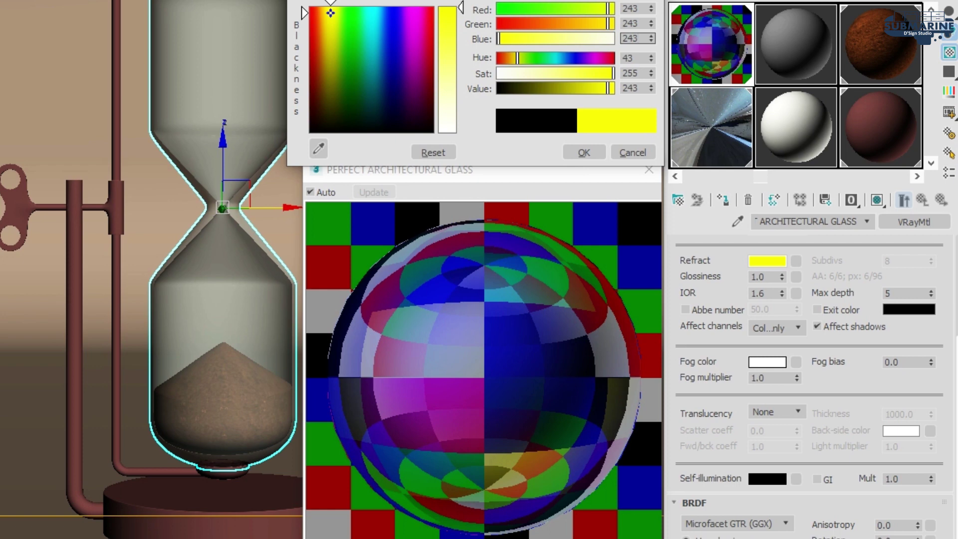
pyautogui.press('Return')
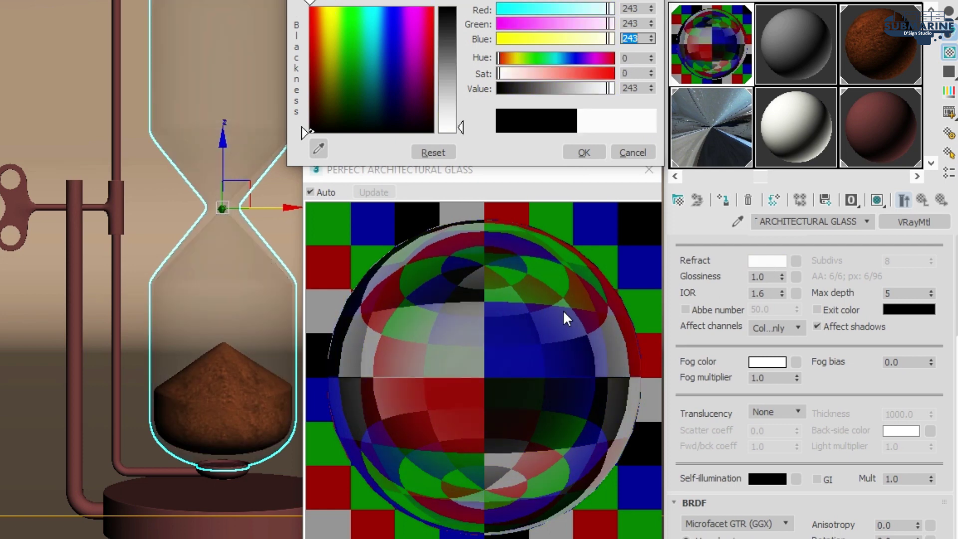
pyautogui.click(581, 153)
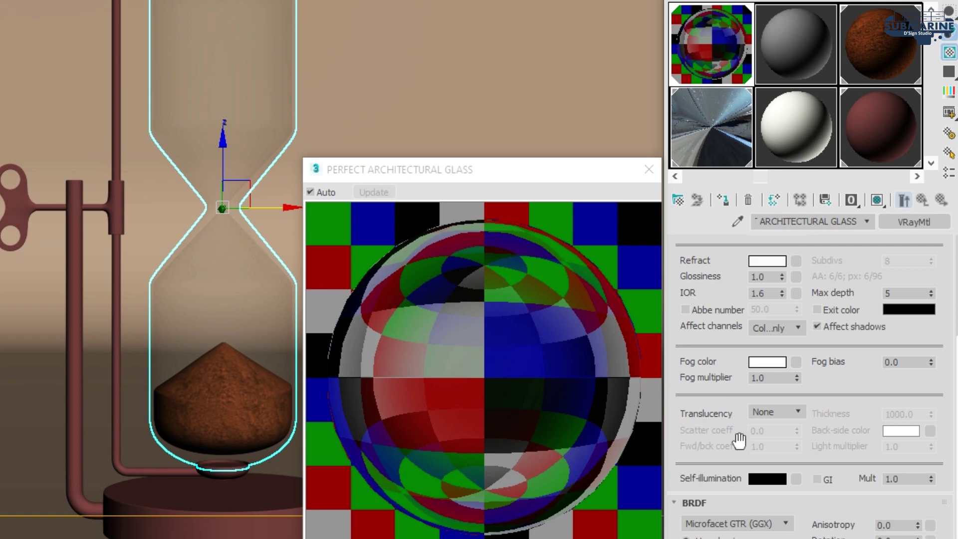
# - Set the refraction IOR to 1.0 and the BRDF type to Blinn
pyautogui.doubleClick(769, 293)
pyautogui.write('1')
pyautogui.press('Return')
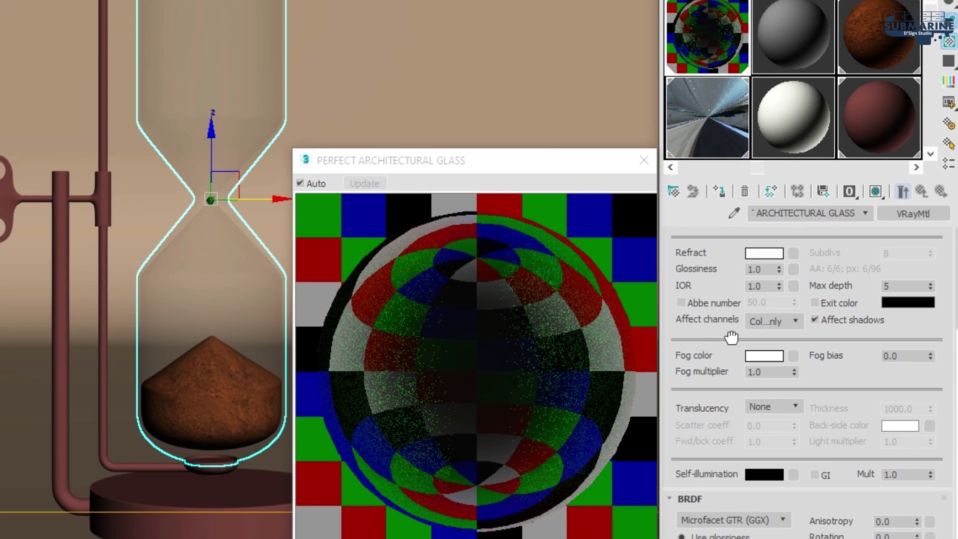
pyautogui.scroll(-2, 719, 224)
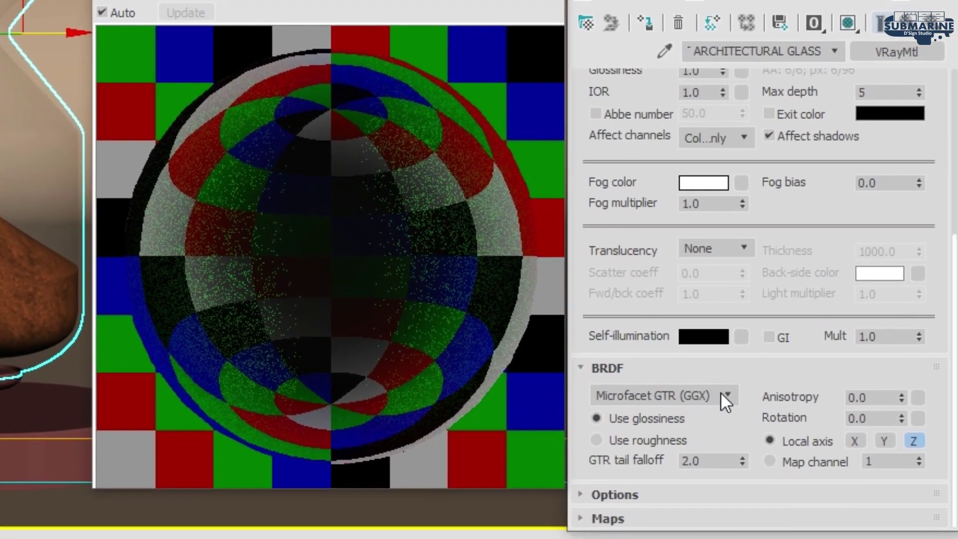
pyautogui.click(725, 393)
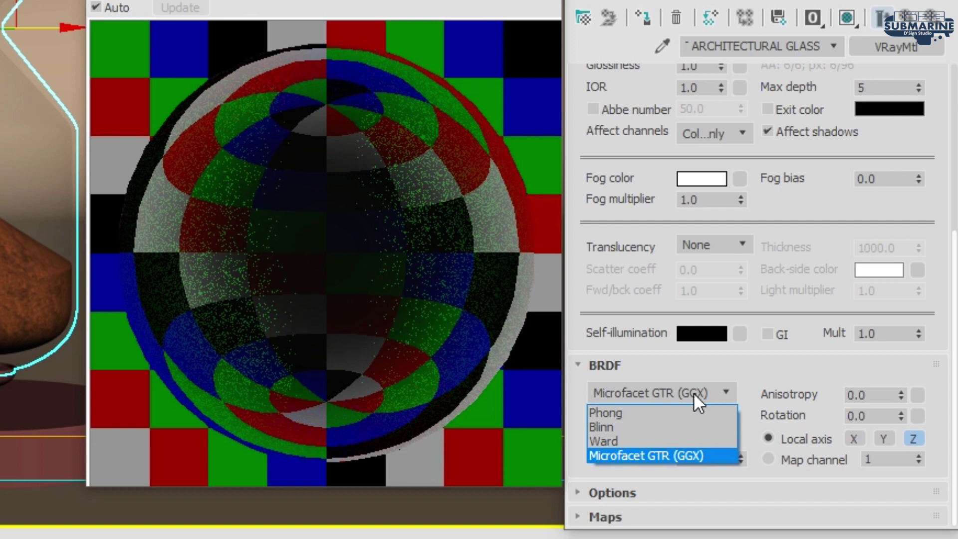
pyautogui.click(660, 426)
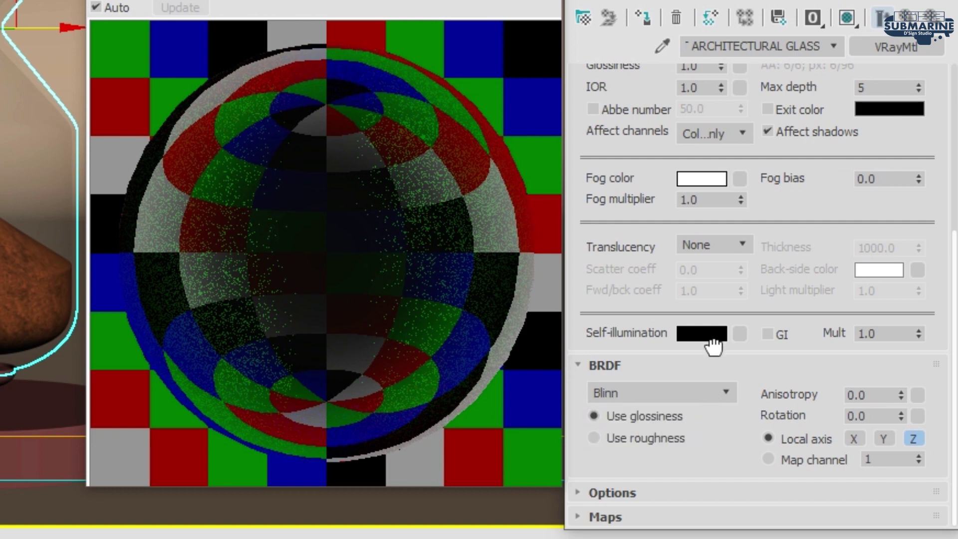
# - Set Cutoff 0.01, disable Fog system units scaling and Glossy Fresnel, then close the preview
pyautogui.click(656, 493)
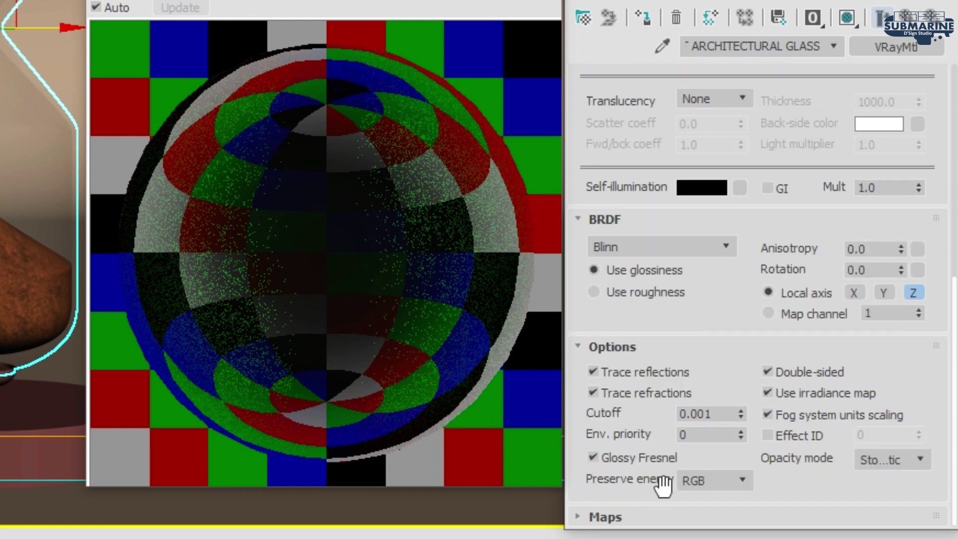
pyautogui.doubleClick(711, 418)
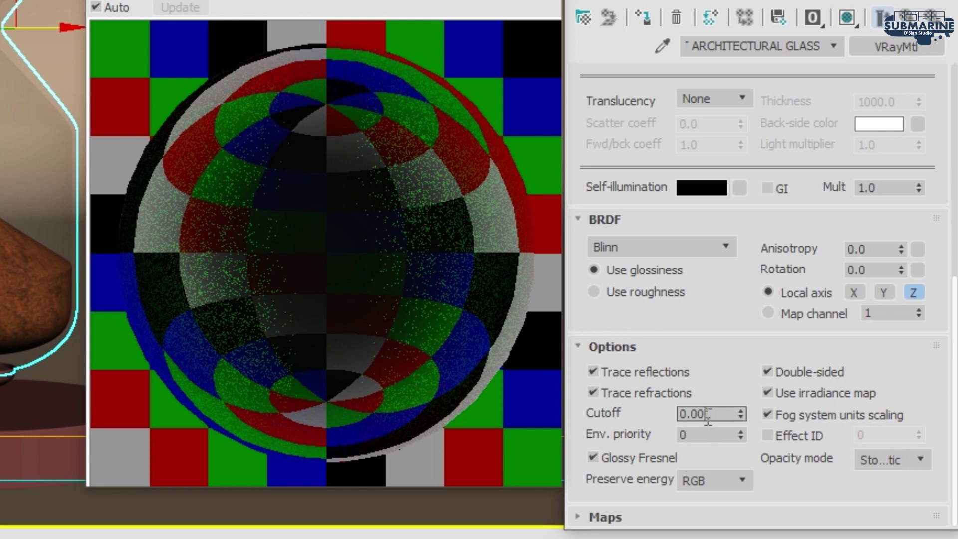
pyautogui.write('0.01')
pyautogui.click(819, 414)
pyautogui.click(628, 463)
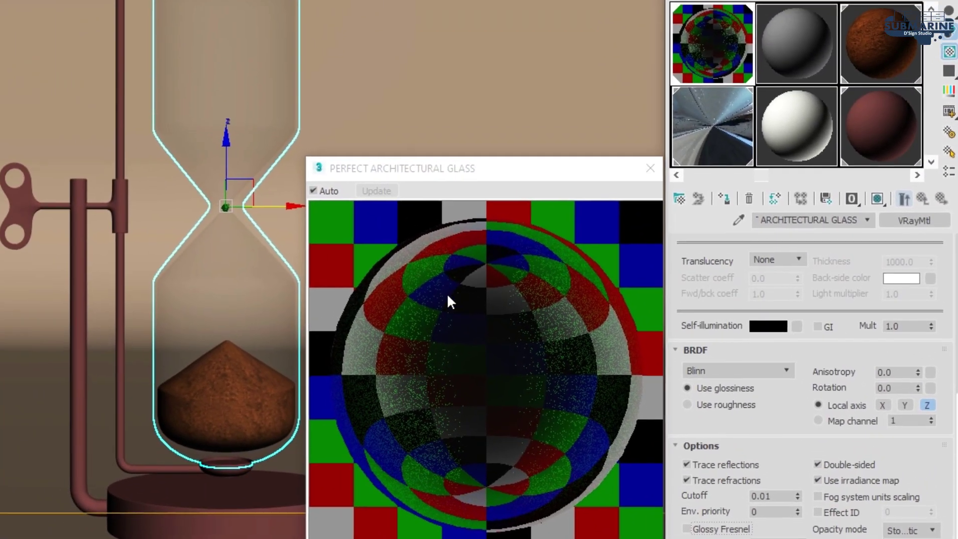
pyautogui.click(656, 176)
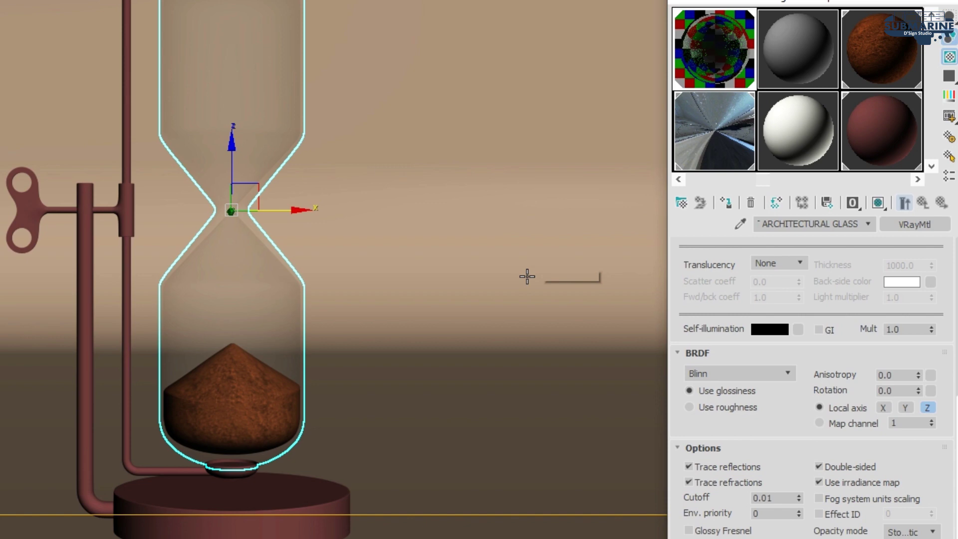
# - Assign a second material to the hourglass stand and rename it GOLD DISTURBED
pyautogui.click(794, 58)
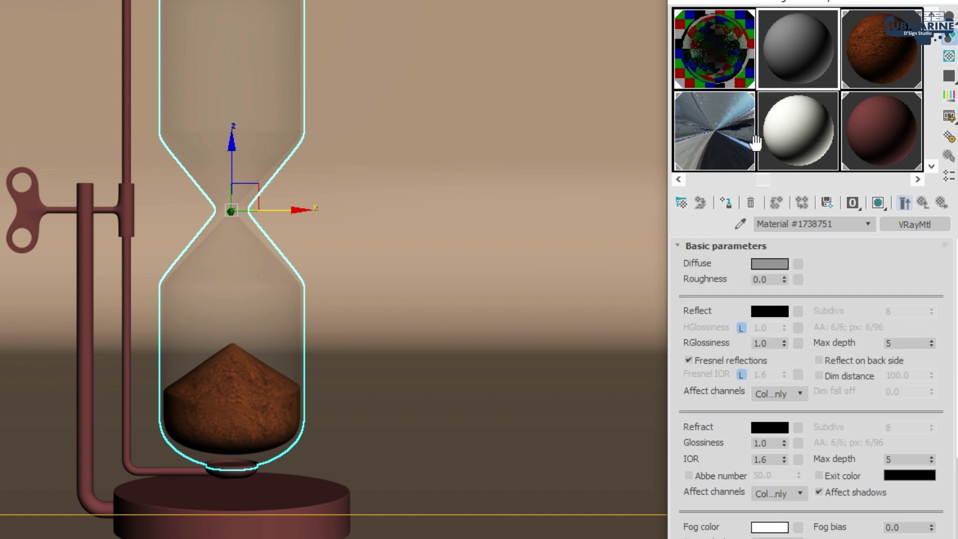
pyautogui.click(129, 212)
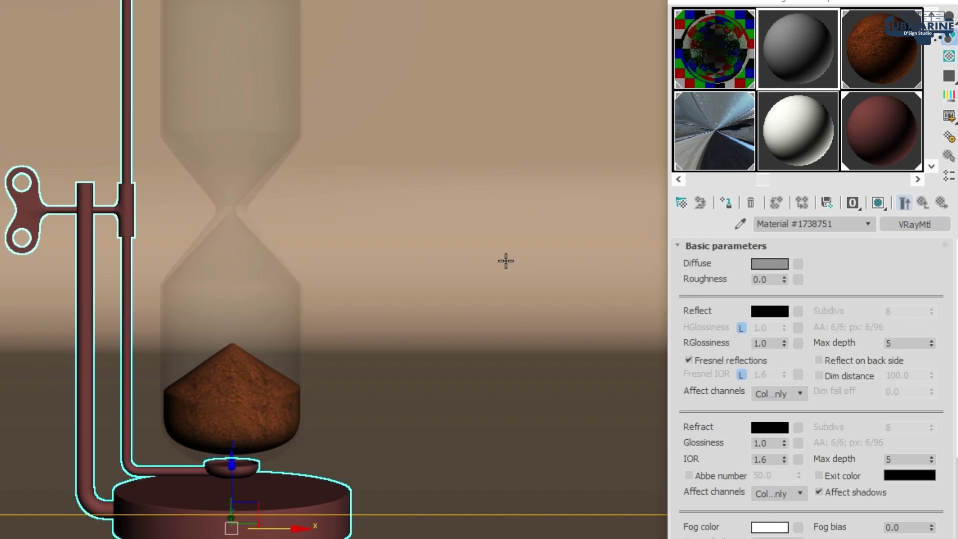
pyautogui.click(727, 199)
pyautogui.moveTo(847, 225); pyautogui.dragTo(652, 241)
pyautogui.write('G')
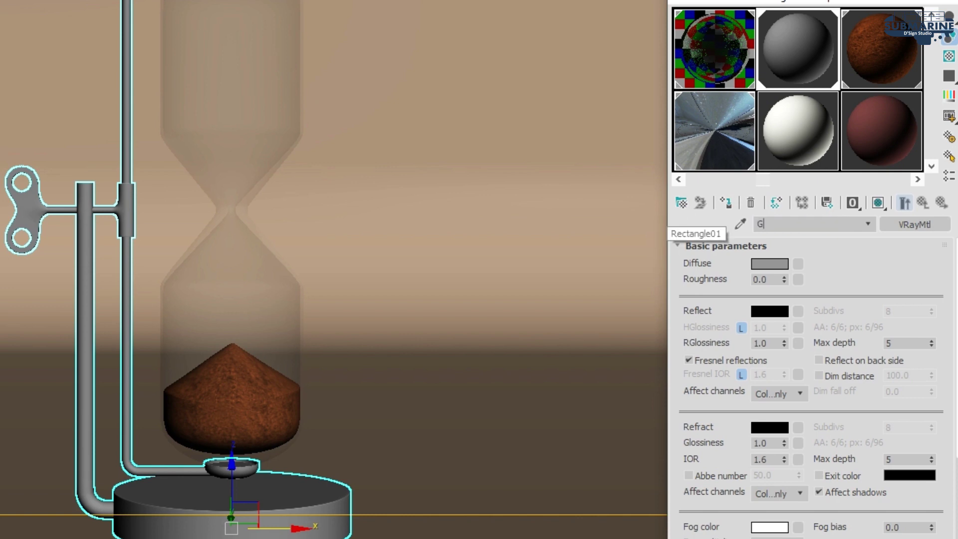
pyautogui.write('OLD DISTU')
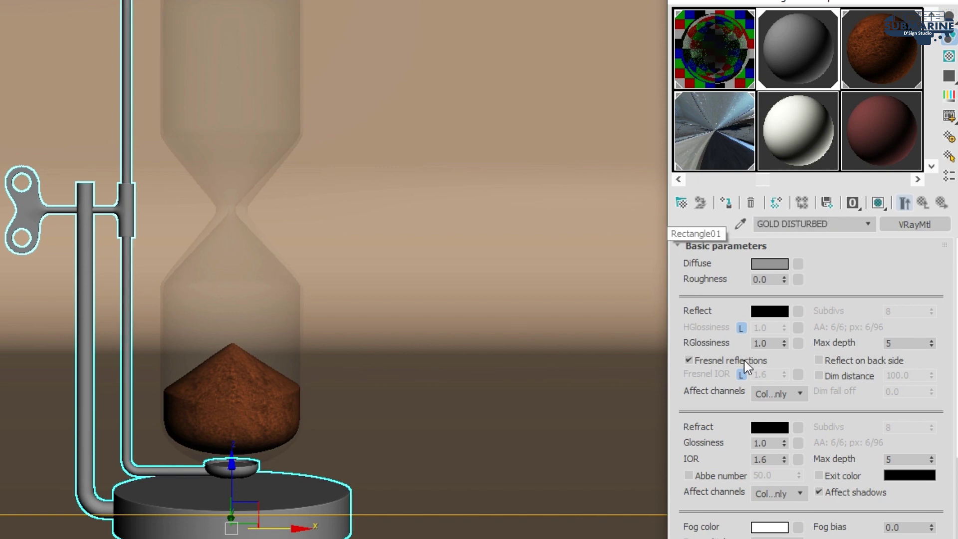
# - Show GOLD DISTURBED enlarged on a checker background and make its diffuse pure black
pyautogui.doubleClick(798, 43)
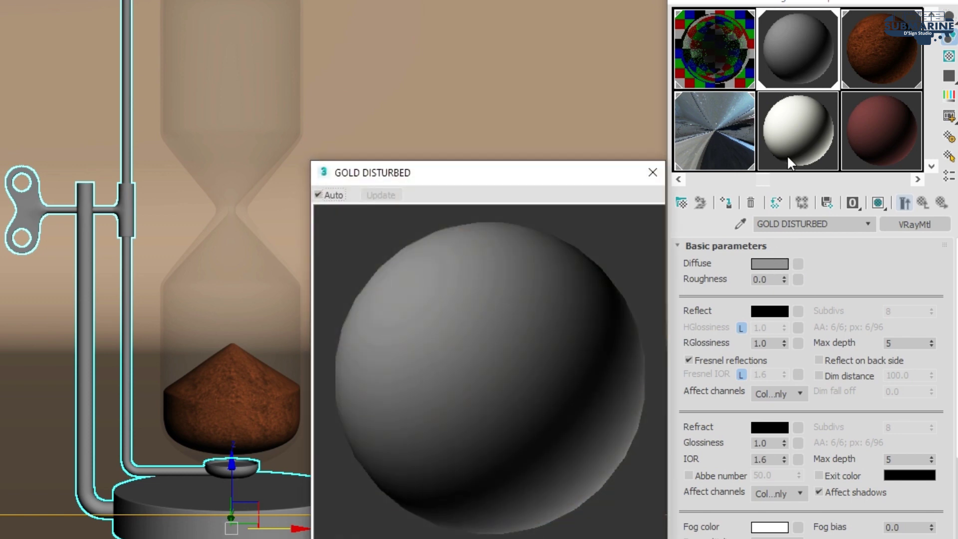
pyautogui.moveTo(630, 183); pyautogui.dragTo(633, 192)
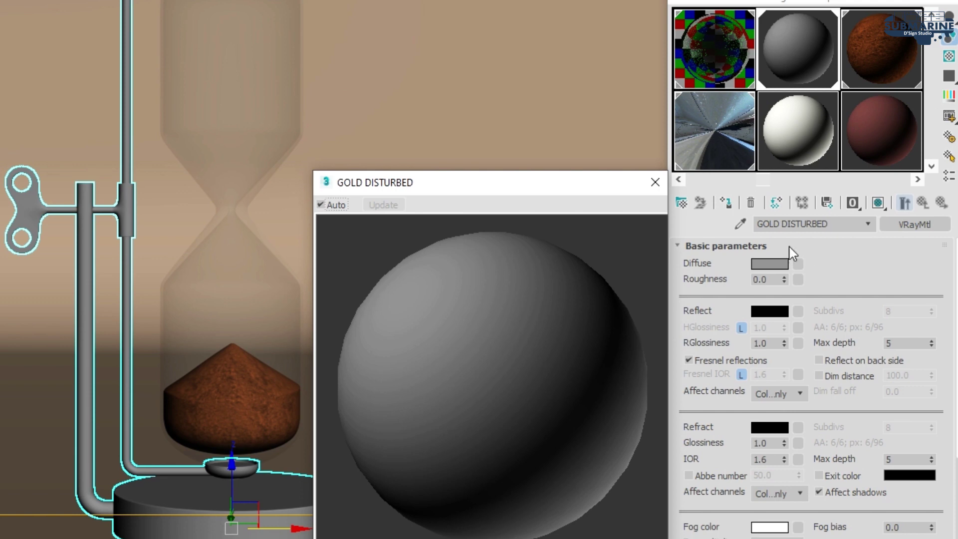
pyautogui.click(949, 56)
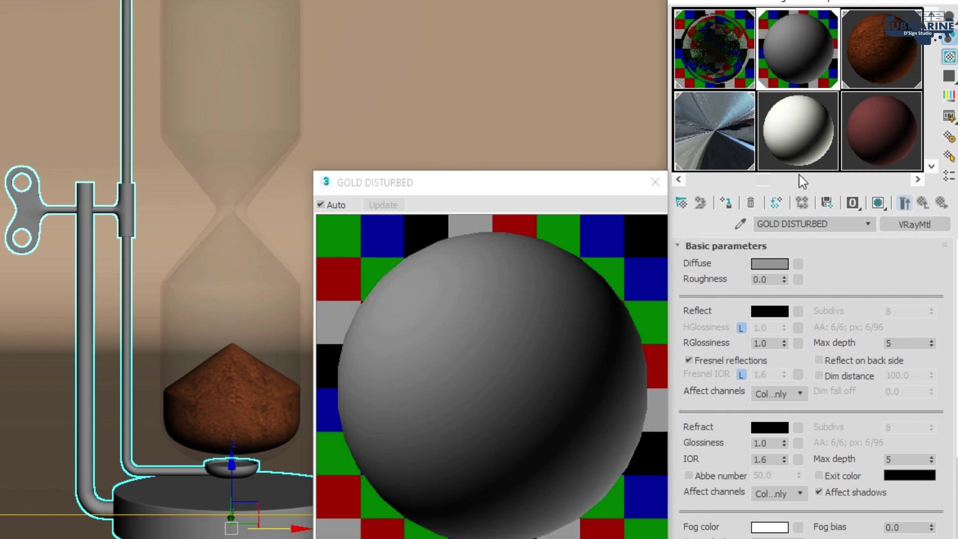
pyautogui.click(783, 264)
pyautogui.moveTo(561, 92); pyautogui.dragTo(538, 92)
pyautogui.click(453, 16)
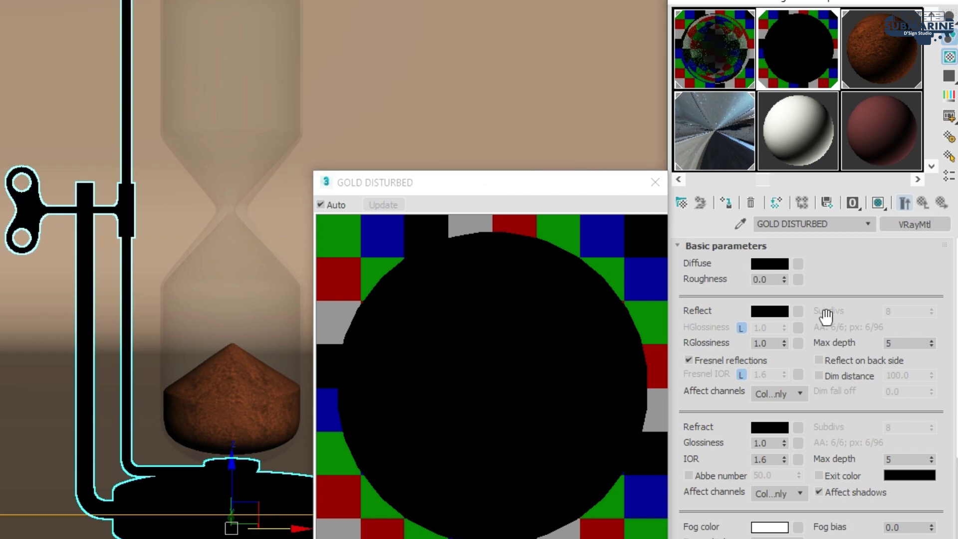
# - Set the GOLD DISTURBED reflection colour to gold RGB 176, 124, 74
pyautogui.click(781, 315)
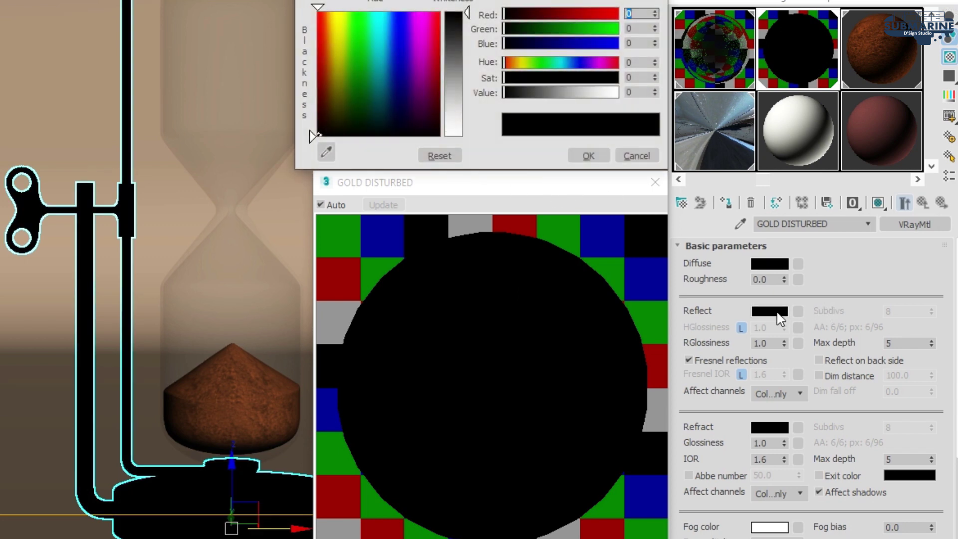
pyautogui.press('Tab')
pyautogui.write('12')
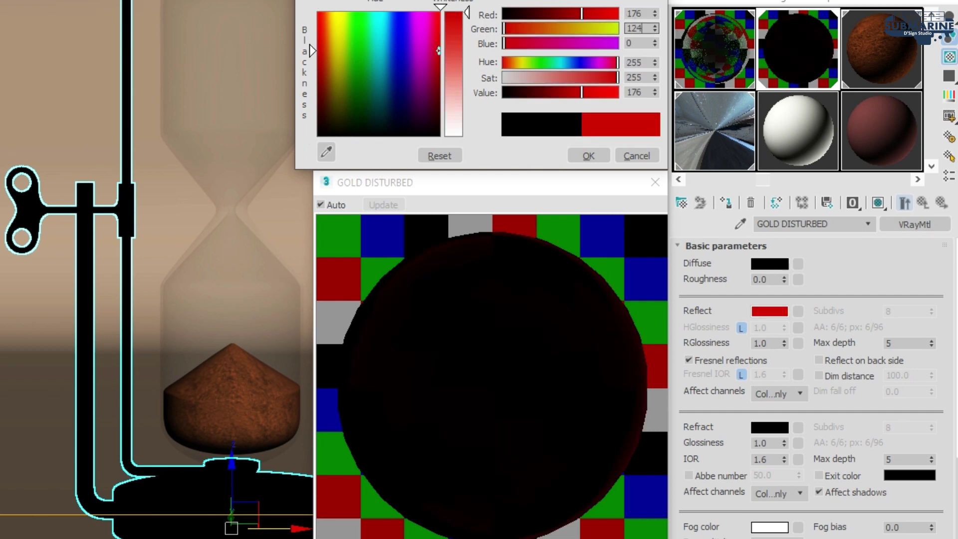
pyautogui.press('Tab')
pyautogui.press('Return')
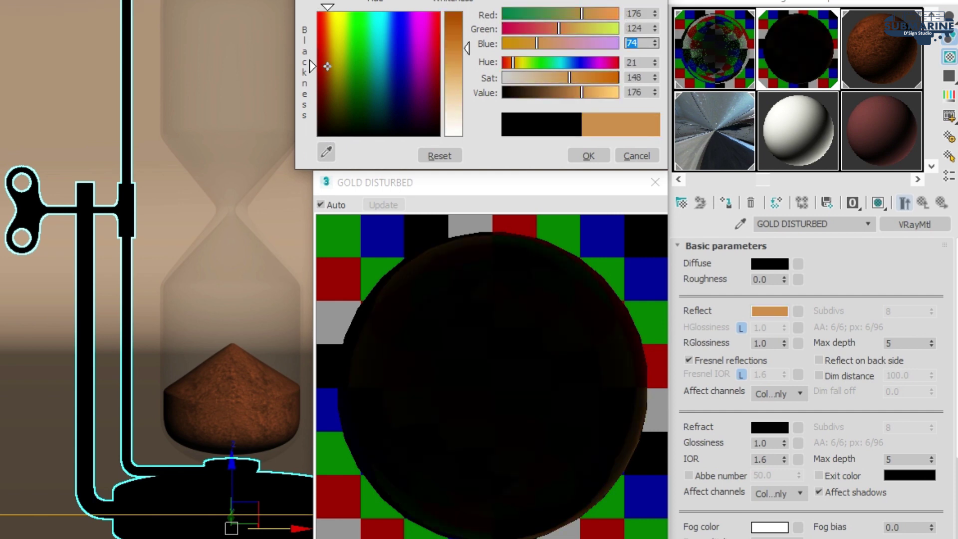
pyautogui.click(589, 157)
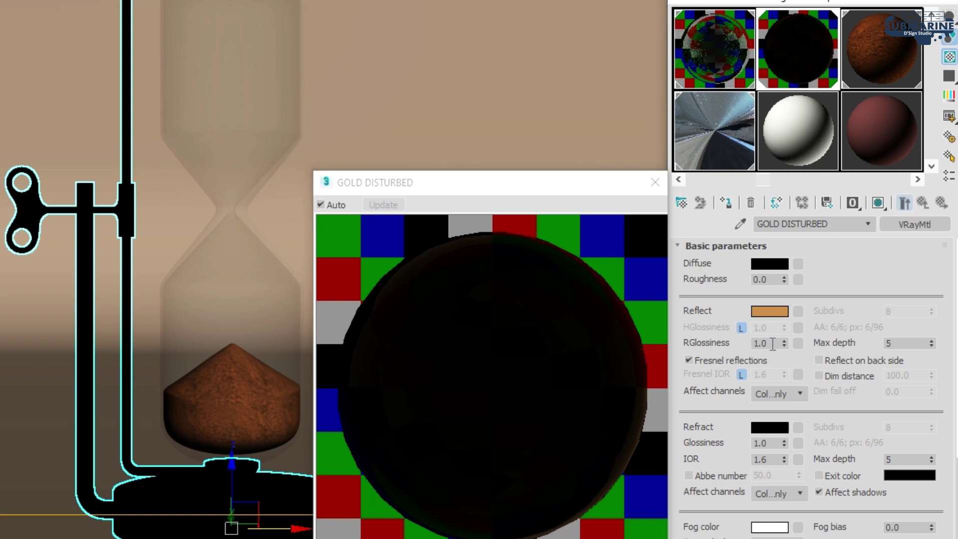
# - Set reflection glossiness to 0.85 and turn off Fresnel reflections
pyautogui.write('.85')
pyautogui.press('Return')
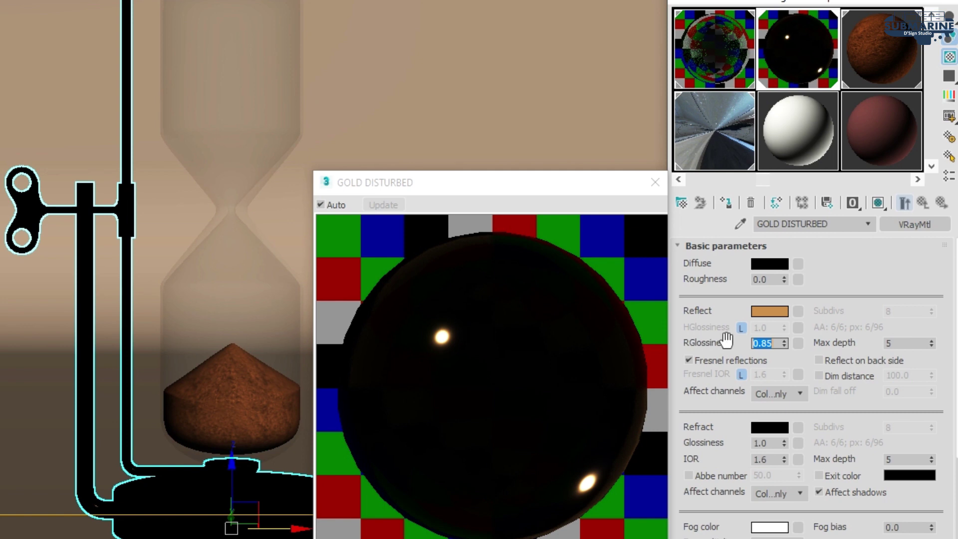
pyautogui.click(718, 361)
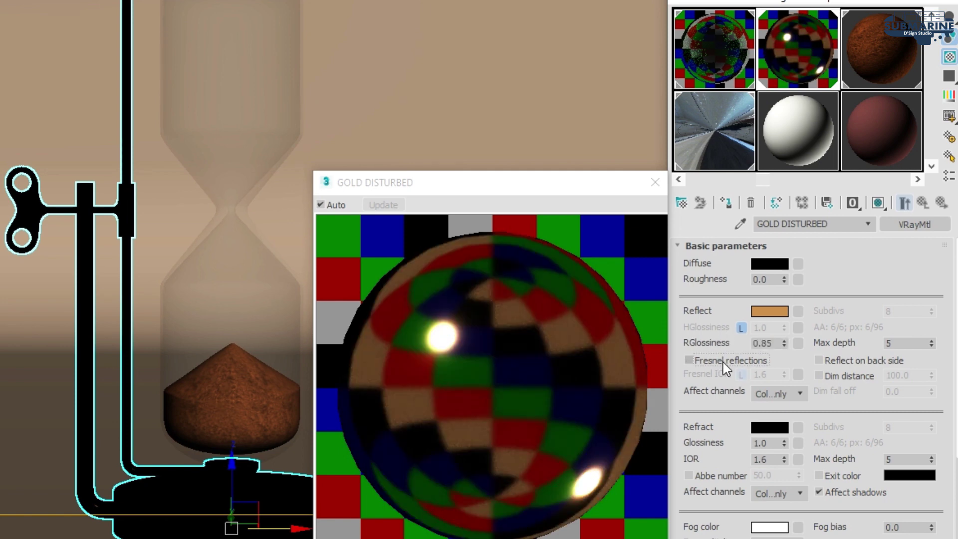
pyautogui.moveTo(725, 406); pyautogui.dragTo(724, 232)
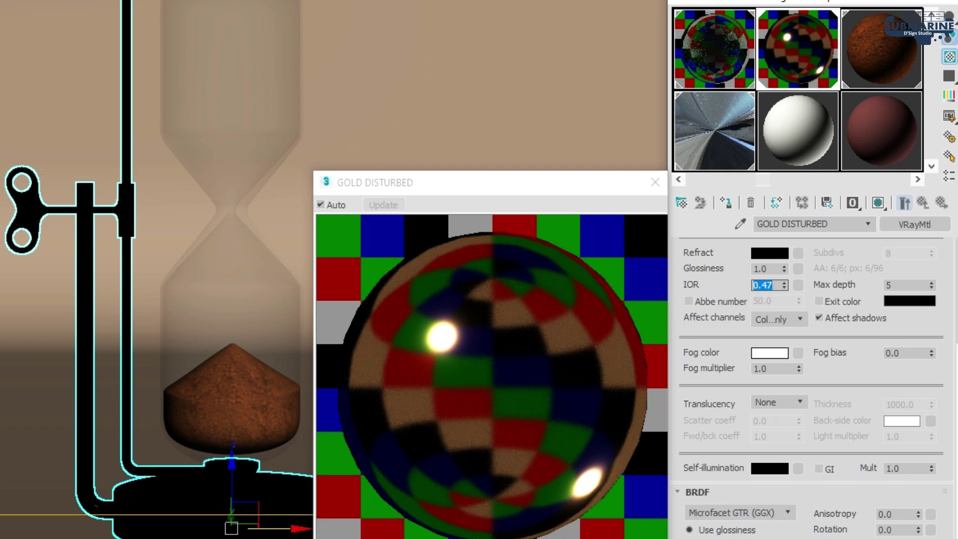
# - Turn off Affect shadows and switch the BRDF type to Ward
pyautogui.click(819, 318)
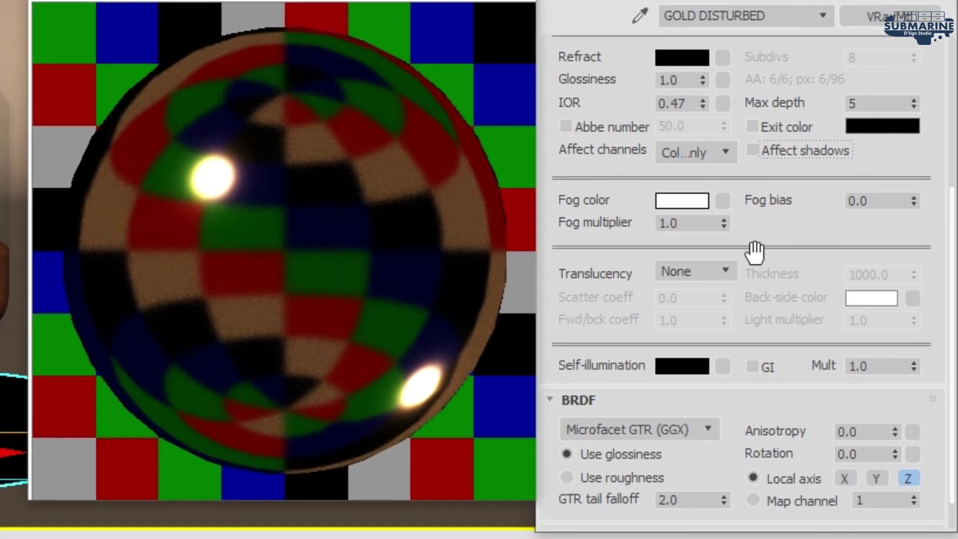
pyautogui.moveTo(754, 253); pyautogui.dragTo(754, 177)
pyautogui.click(680, 386)
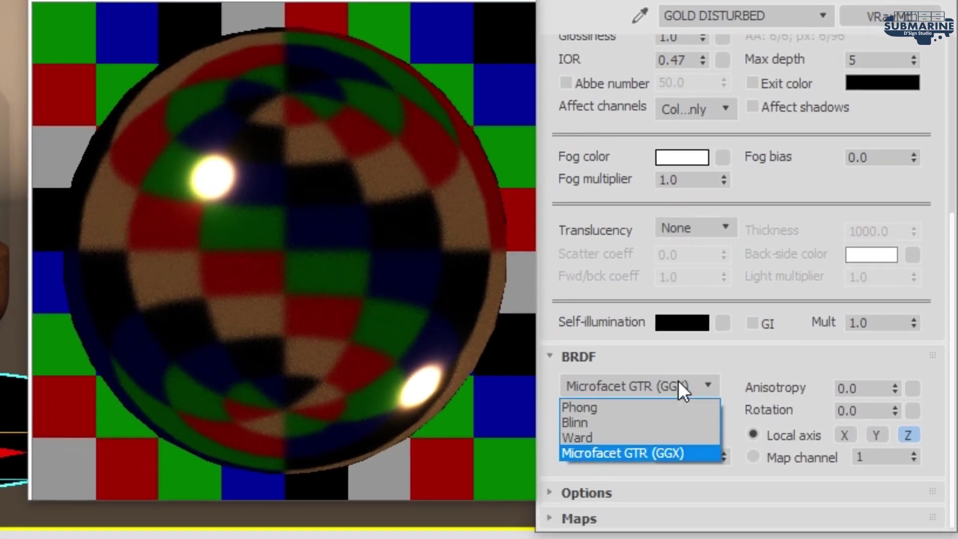
pyautogui.click(618, 434)
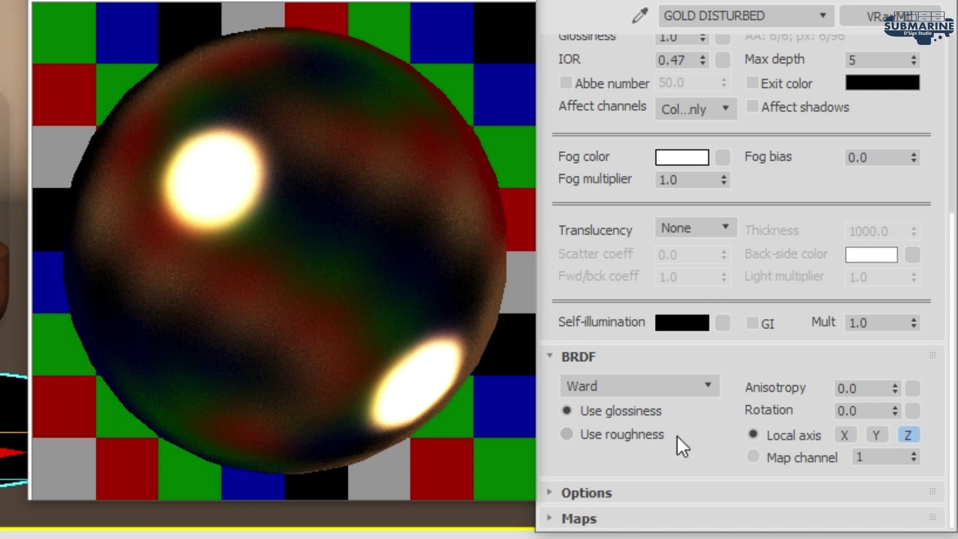
# - Set Cutoff to 0.01, disable Fog system units scaling, and close the preview and Material Editor
pyautogui.click(664, 493)
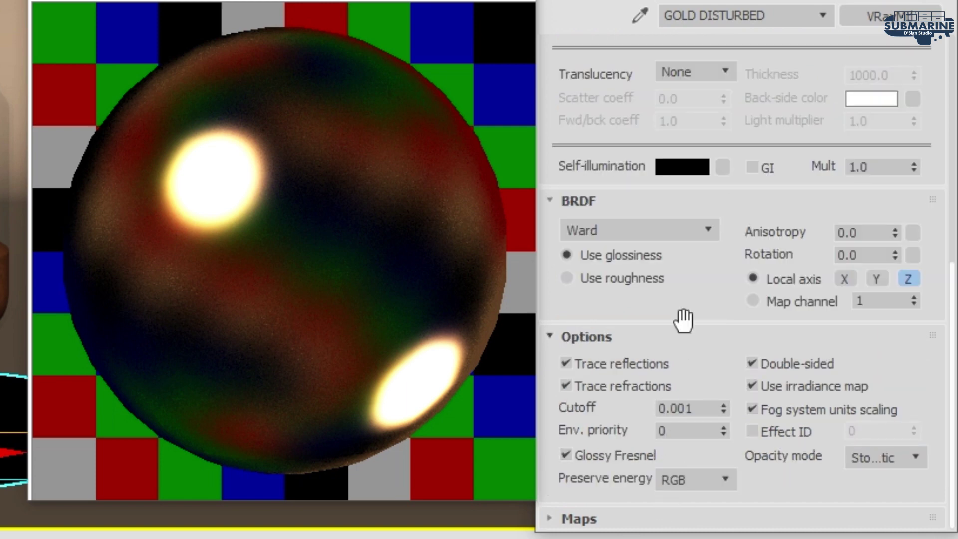
pyautogui.doubleClick(689, 418)
pyautogui.write('0.01')
pyautogui.click(802, 412)
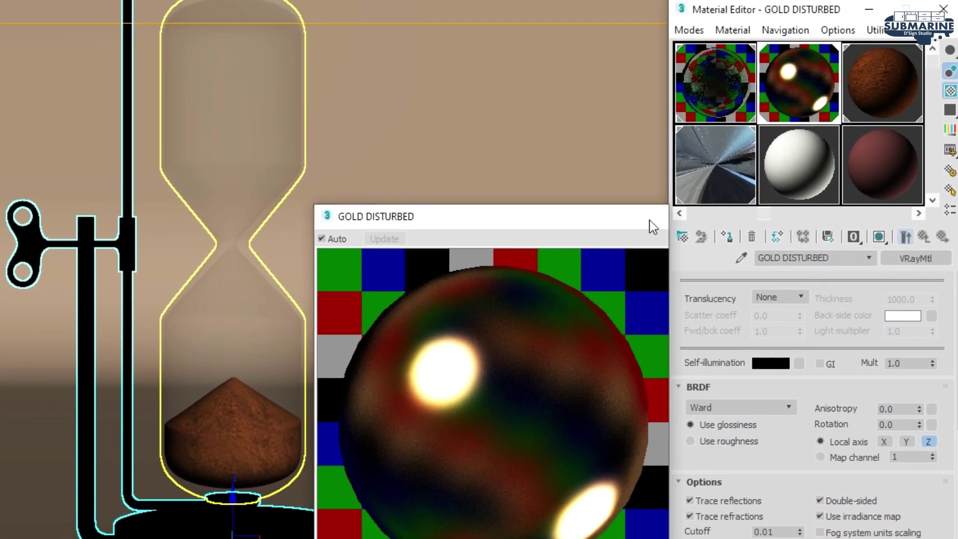
pyautogui.click(650, 220)
pyautogui.click(943, 9)
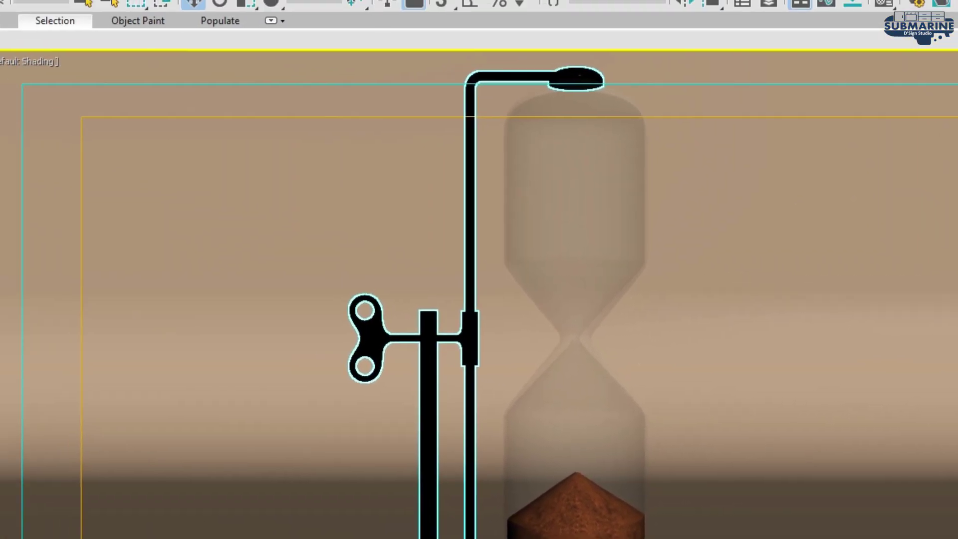
# - In Render Setup, set the V-Ray irradiance map preset to High
pyautogui.click(491, 8)
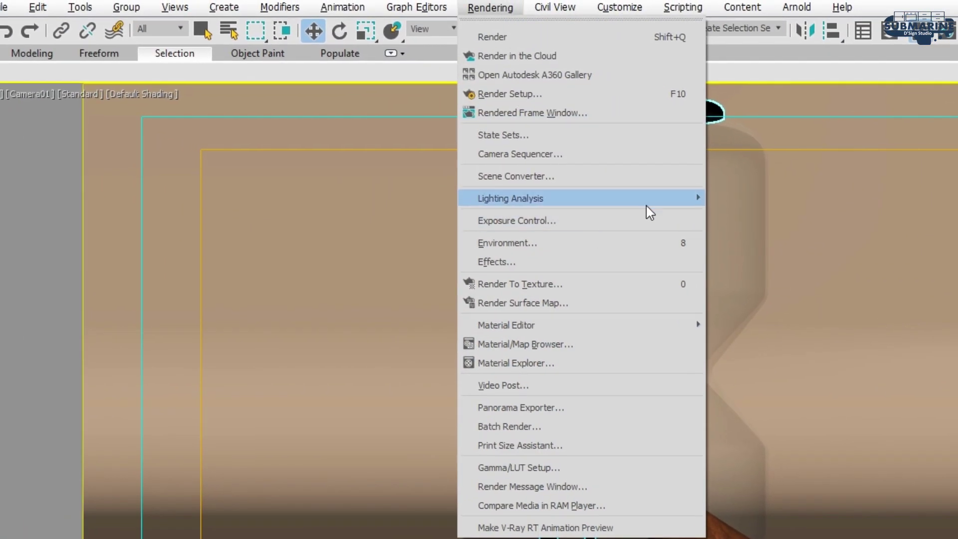
pyautogui.click(682, 95)
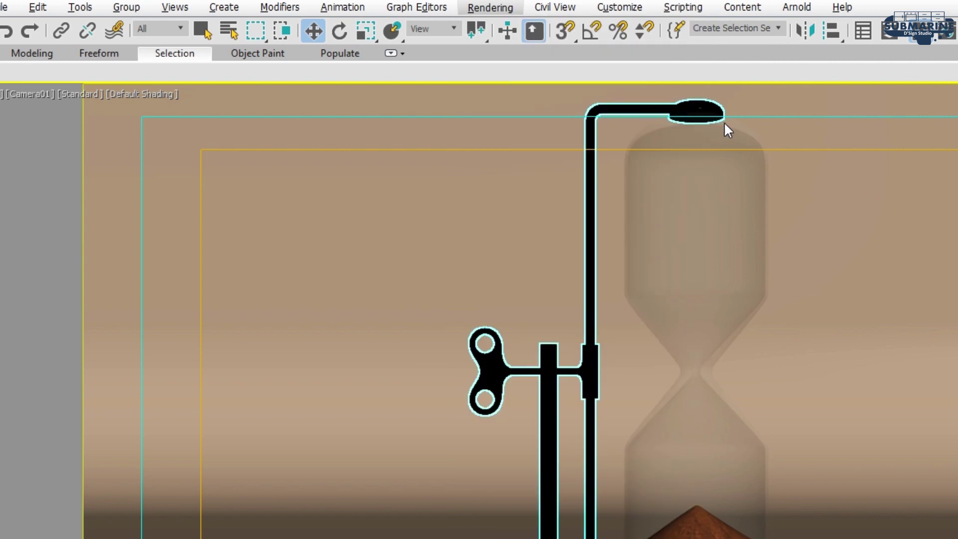
pyautogui.click(619, 163)
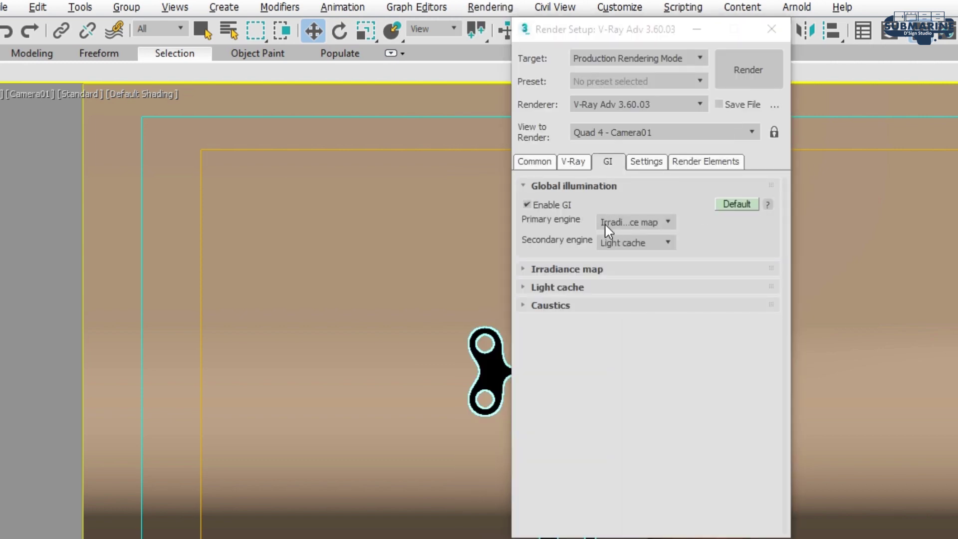
pyautogui.click(584, 270)
pyautogui.click(647, 293)
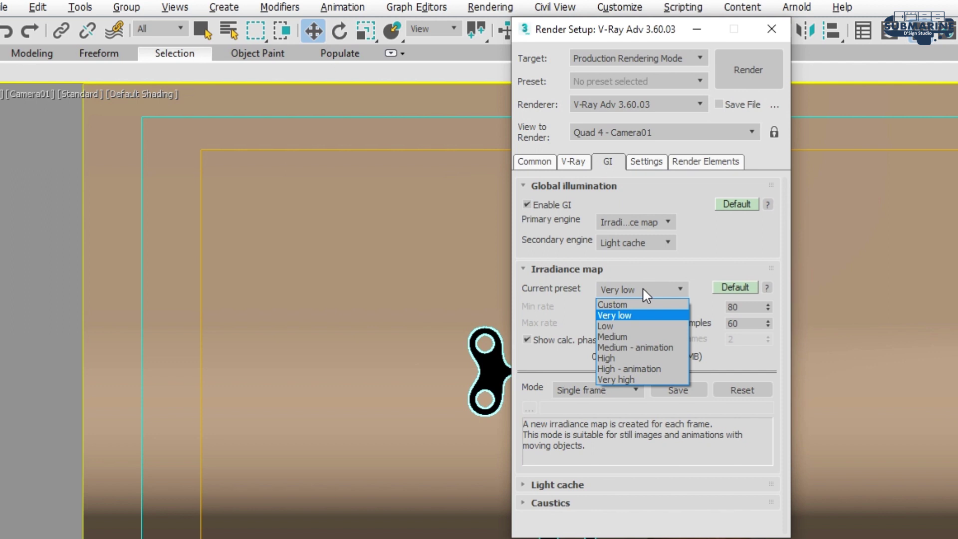
pyautogui.click(645, 358)
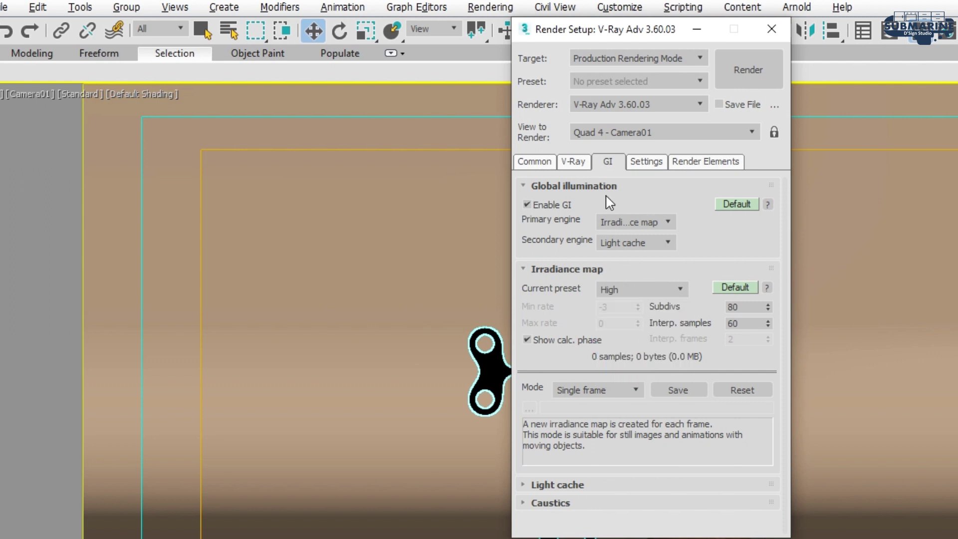
# - Set the output size to 1920x1080 and render the camera view
pyautogui.click(576, 161)
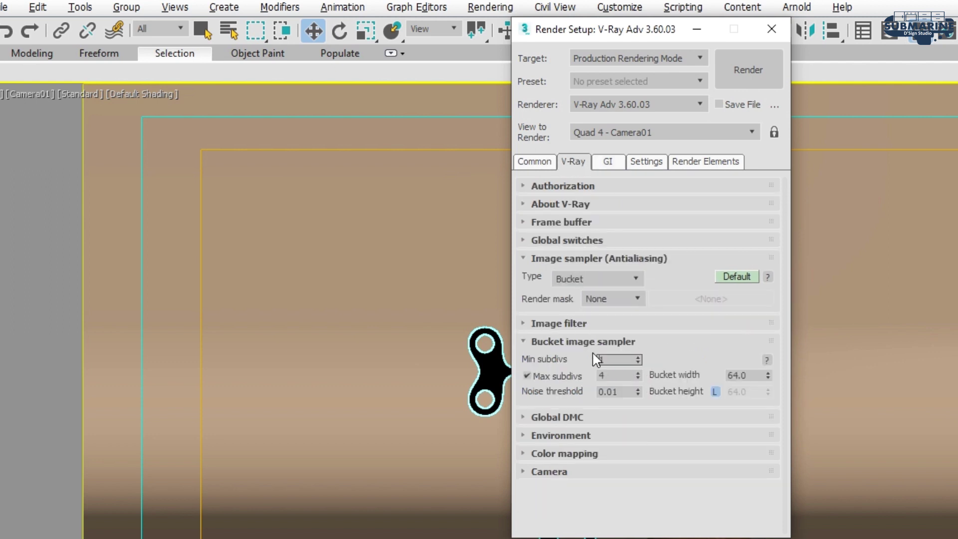
pyautogui.click(538, 162)
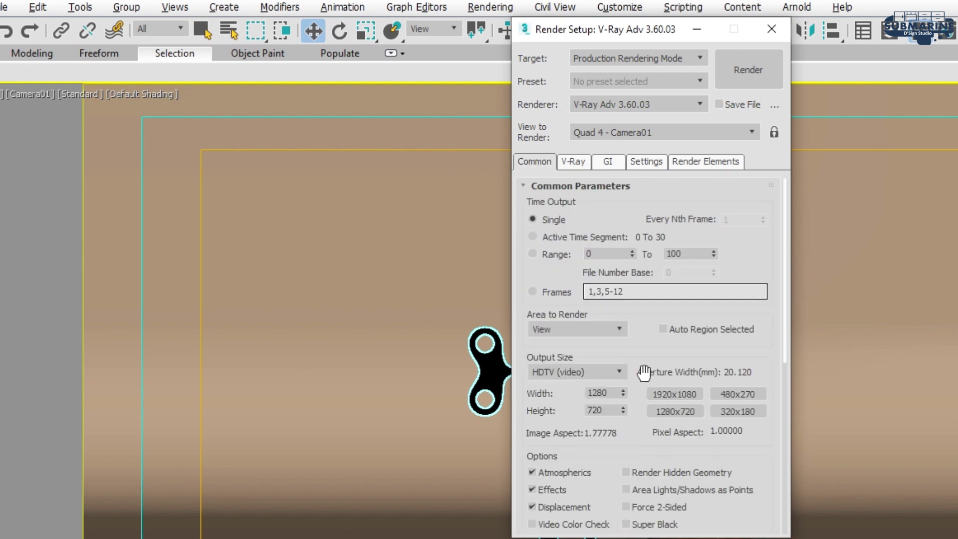
pyautogui.click(675, 394)
pyautogui.click(749, 73)
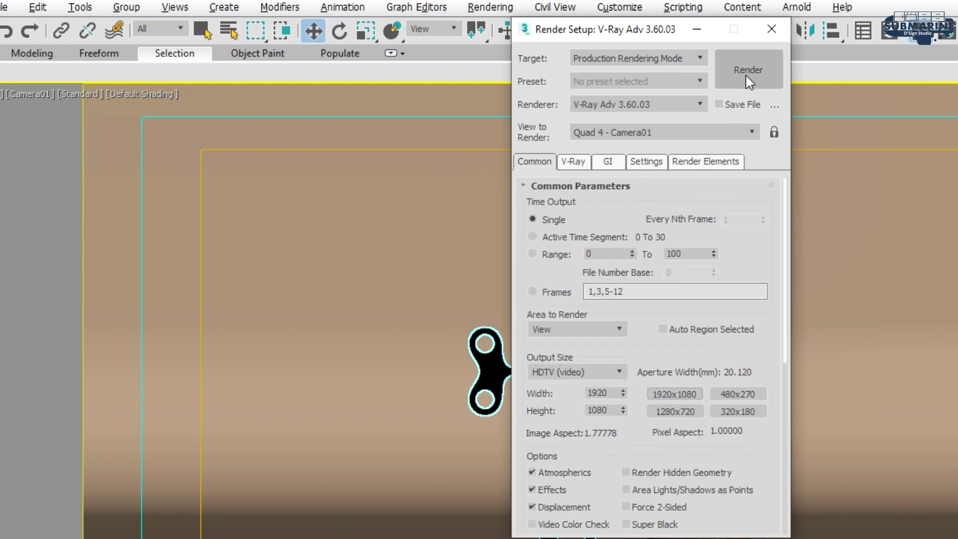